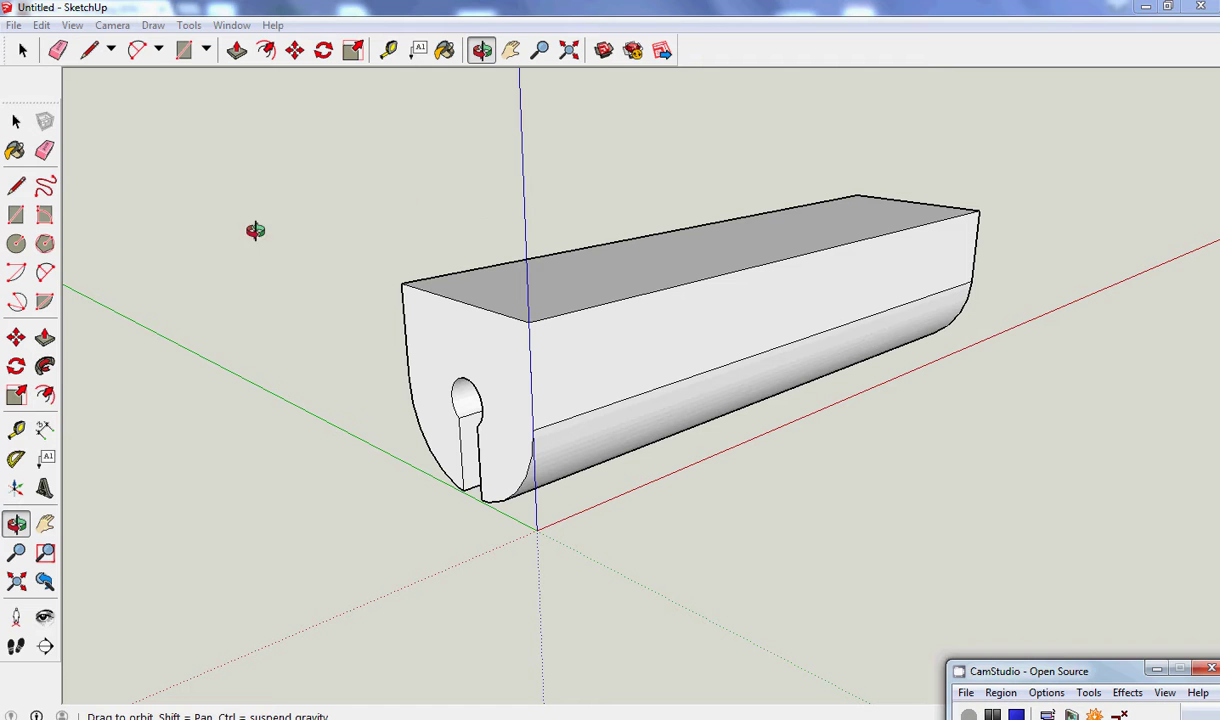
Switch to the Top standard view, looking straight down on the block.
click(111, 27)
mouse_move(195, 86)
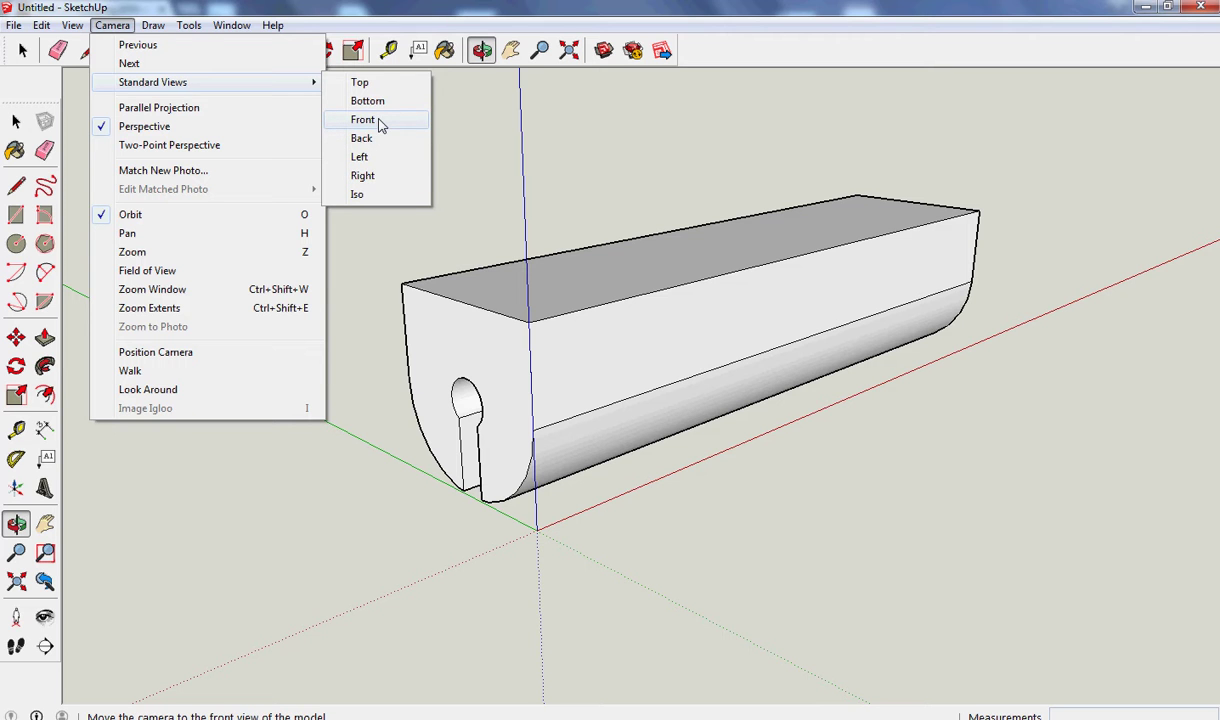
click(361, 84)
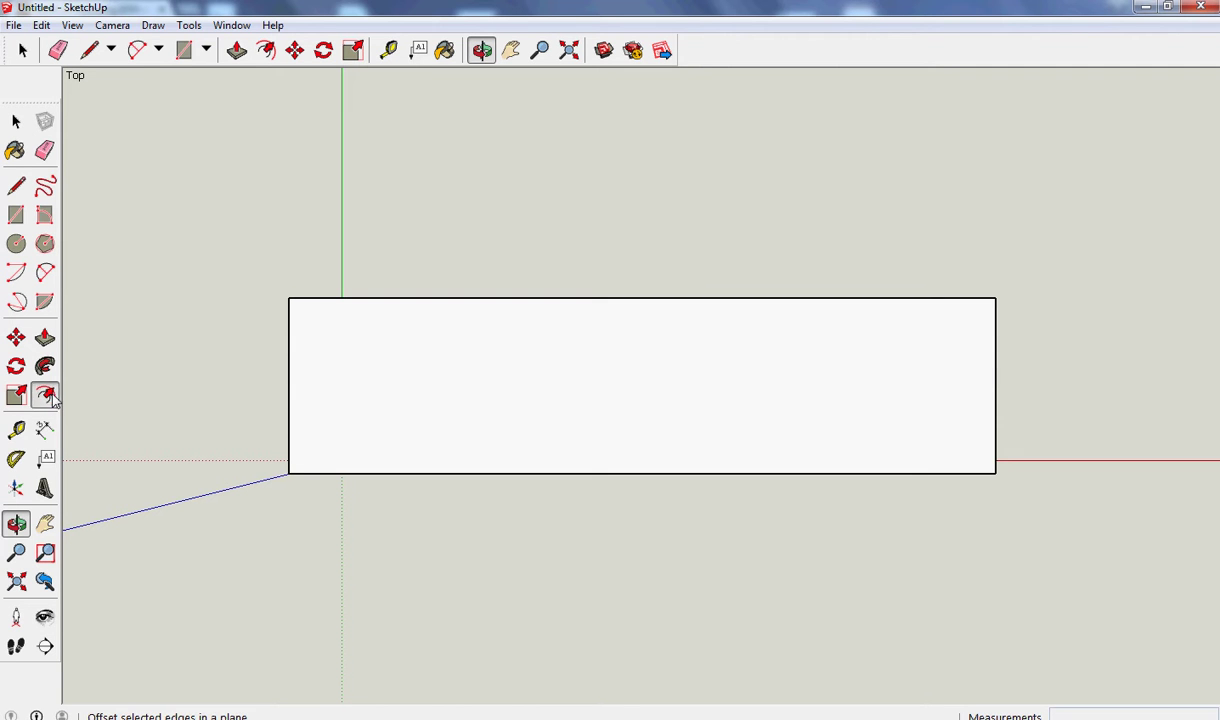
Offset the top face's edge 1 mm inward to form an inner outline.
click(45, 395)
click(297, 388)
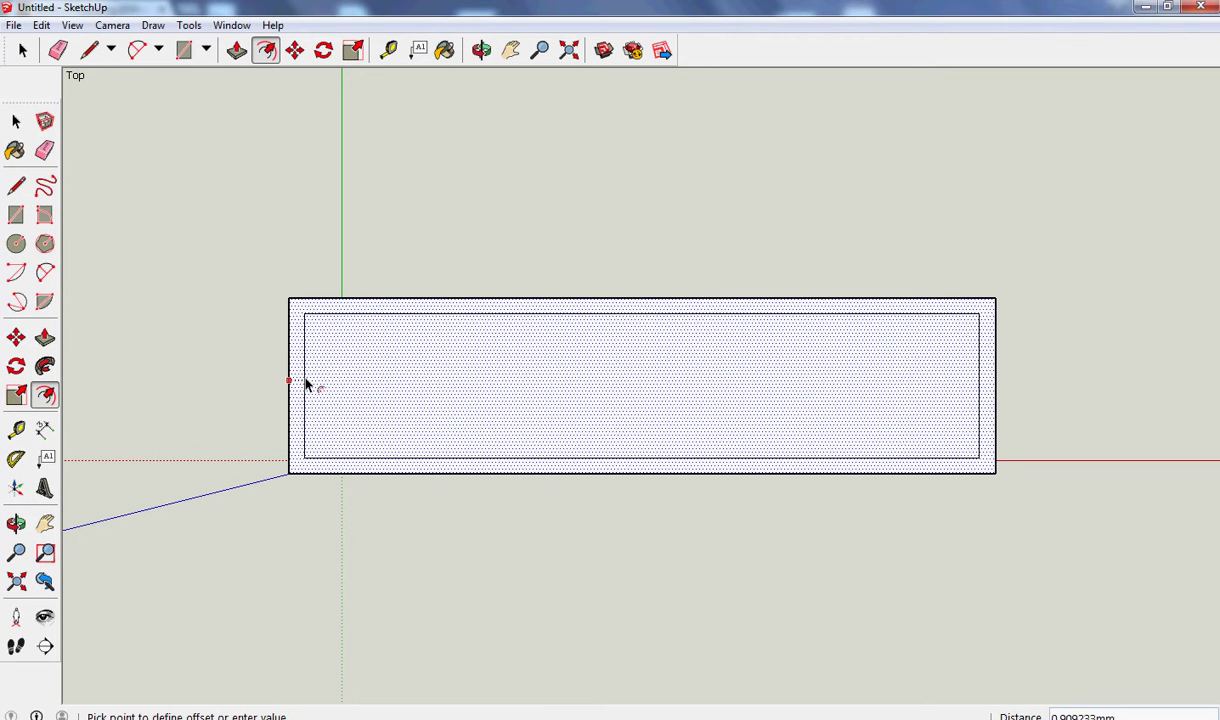
text(1)
key(Return)
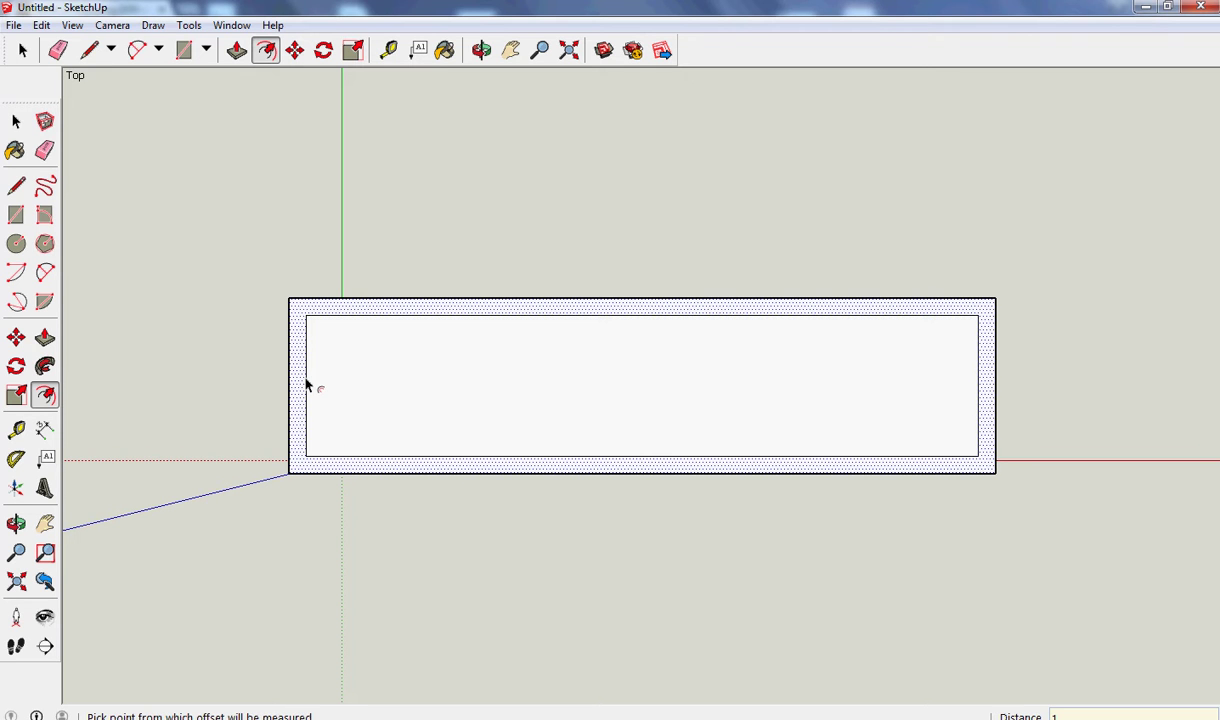
click(690, 148)
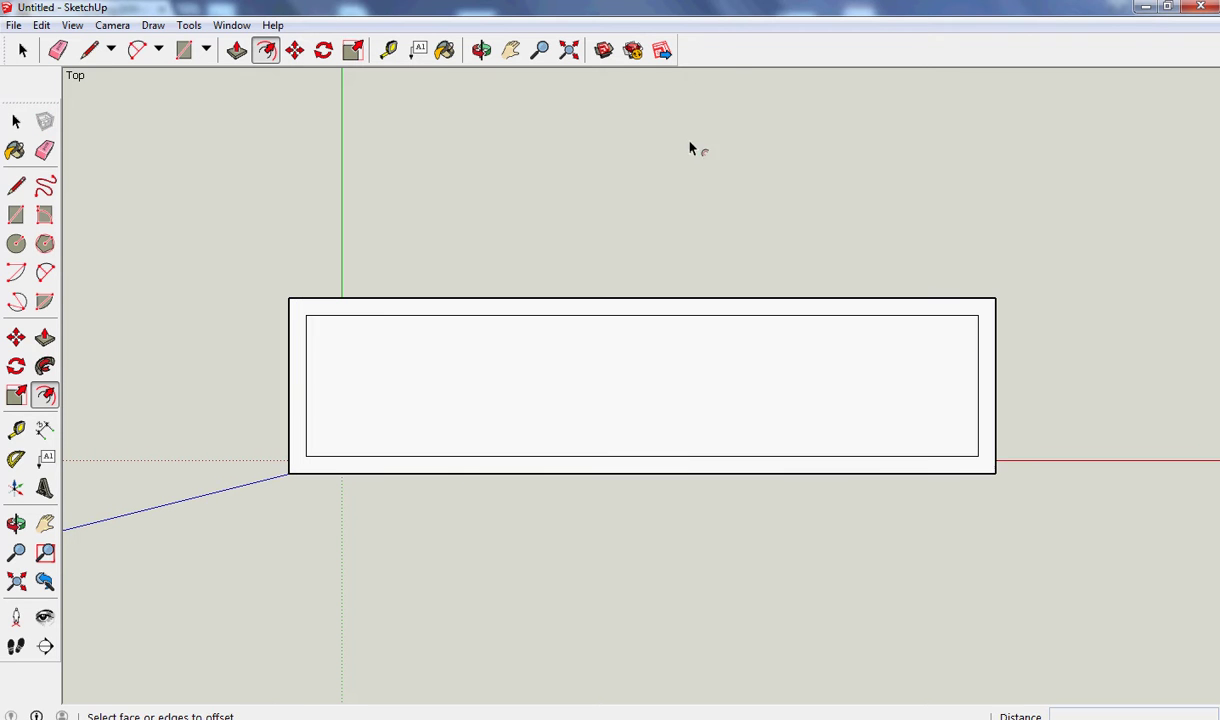
Return to the Iso view and push the inset top face 1 mm down into the block.
click(112, 25)
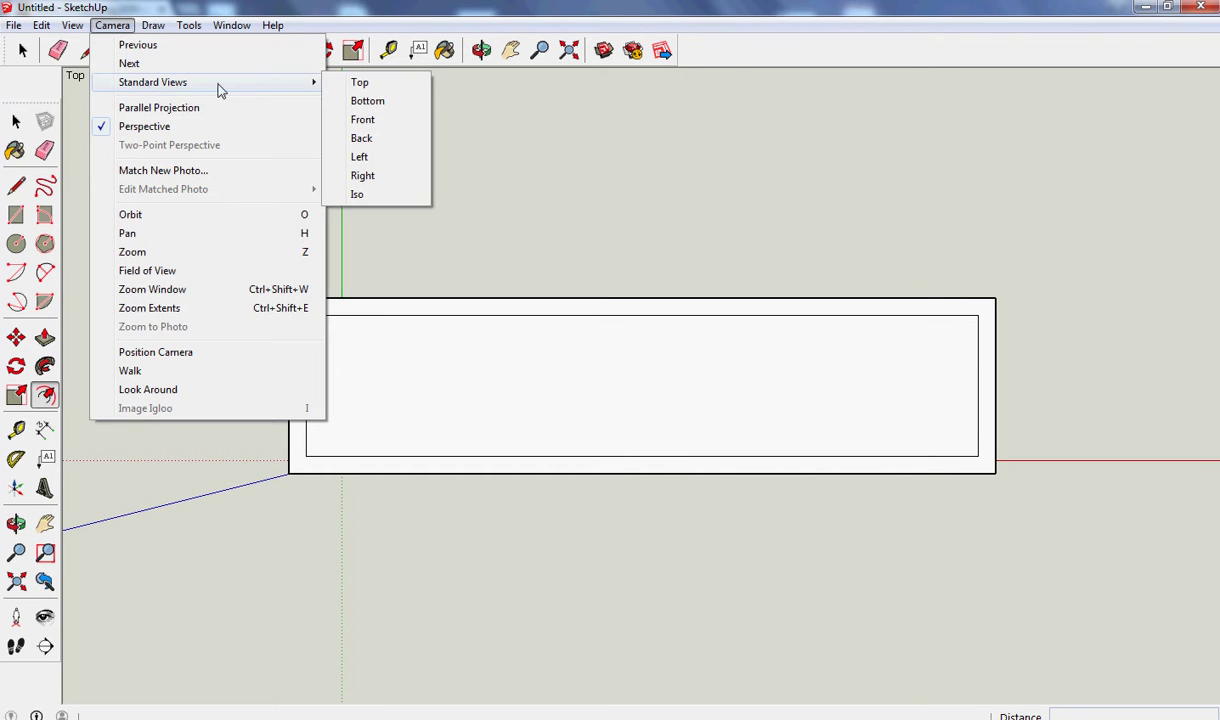
click(358, 195)
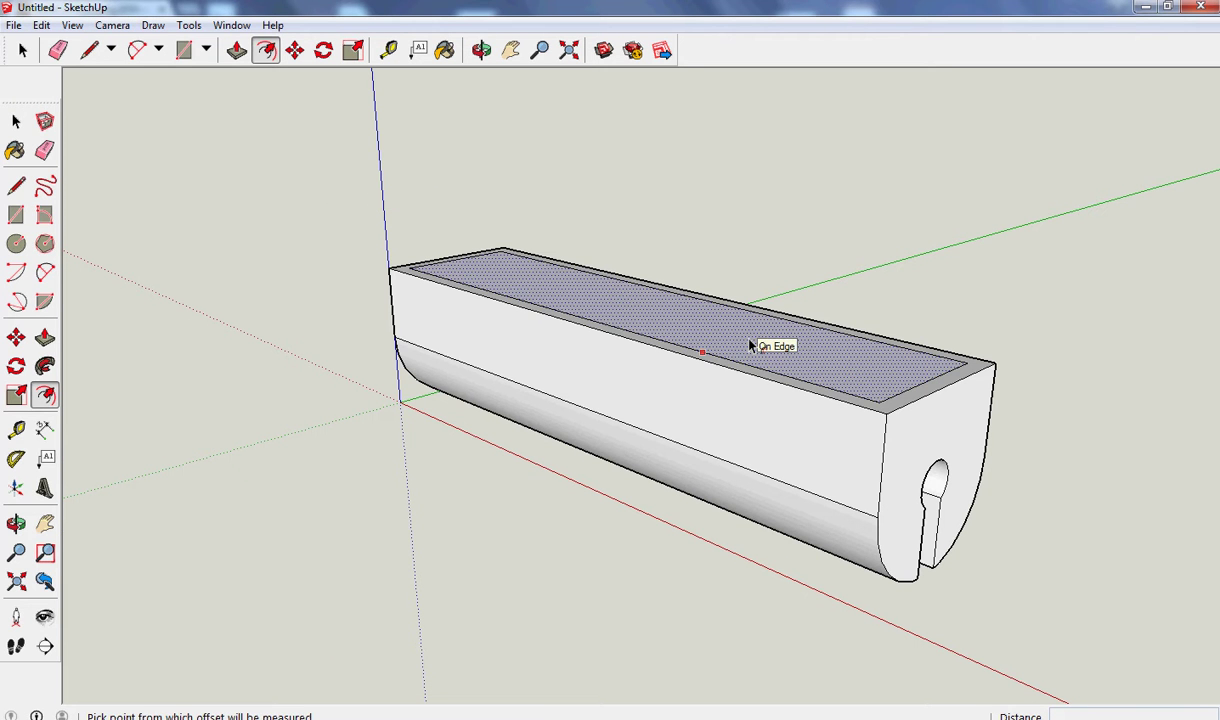
click(44, 337)
drag(755, 350, 760, 371)
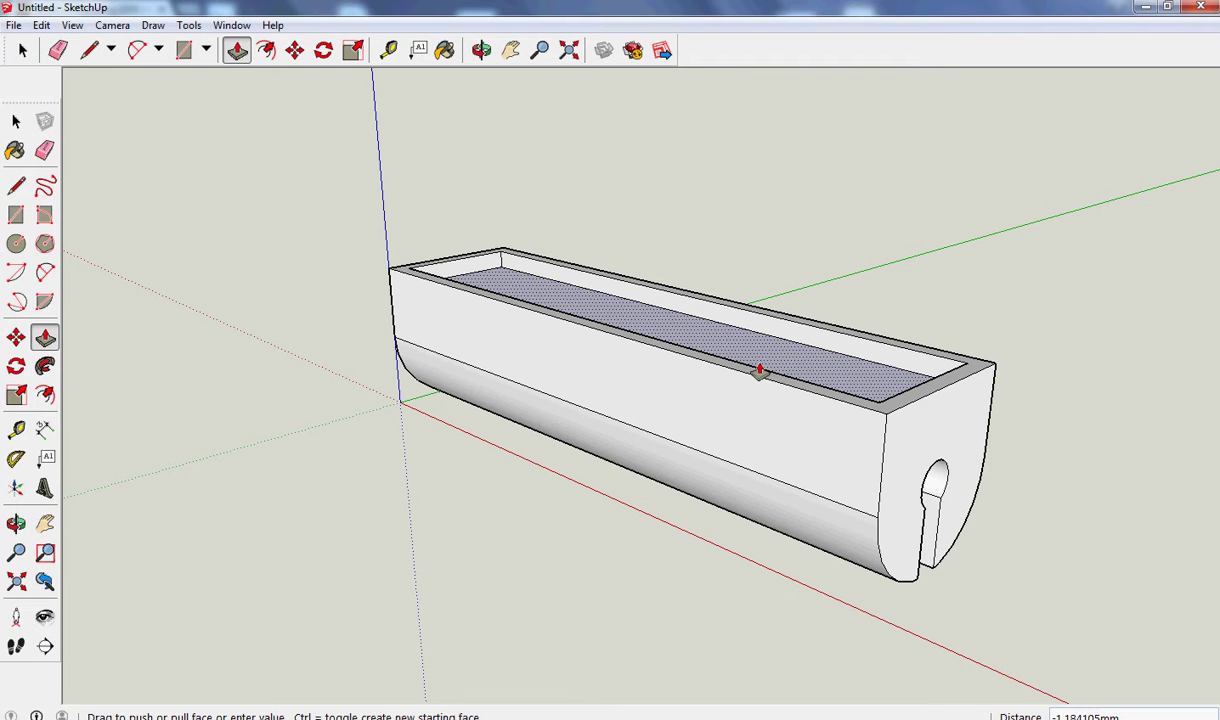
text(1)
key(Return)
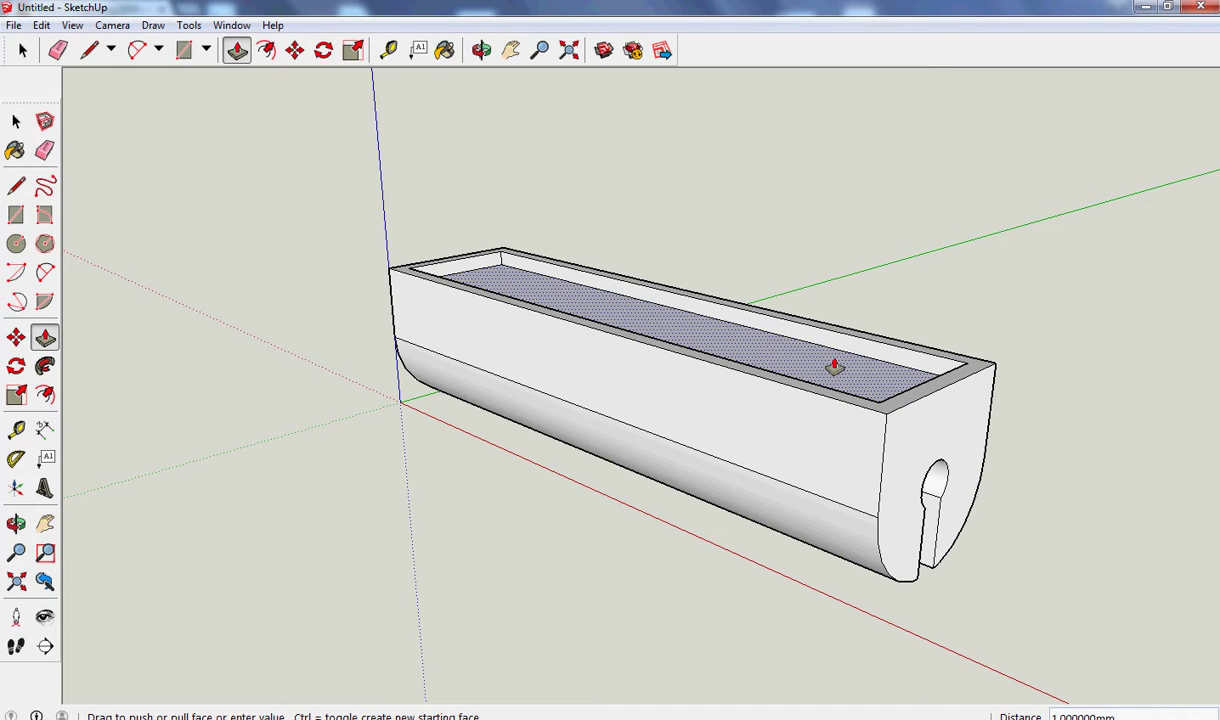
Start 3D text reading 'Mr Dunne' and try the Arial Rounded MT Bold font.
click(44, 489)
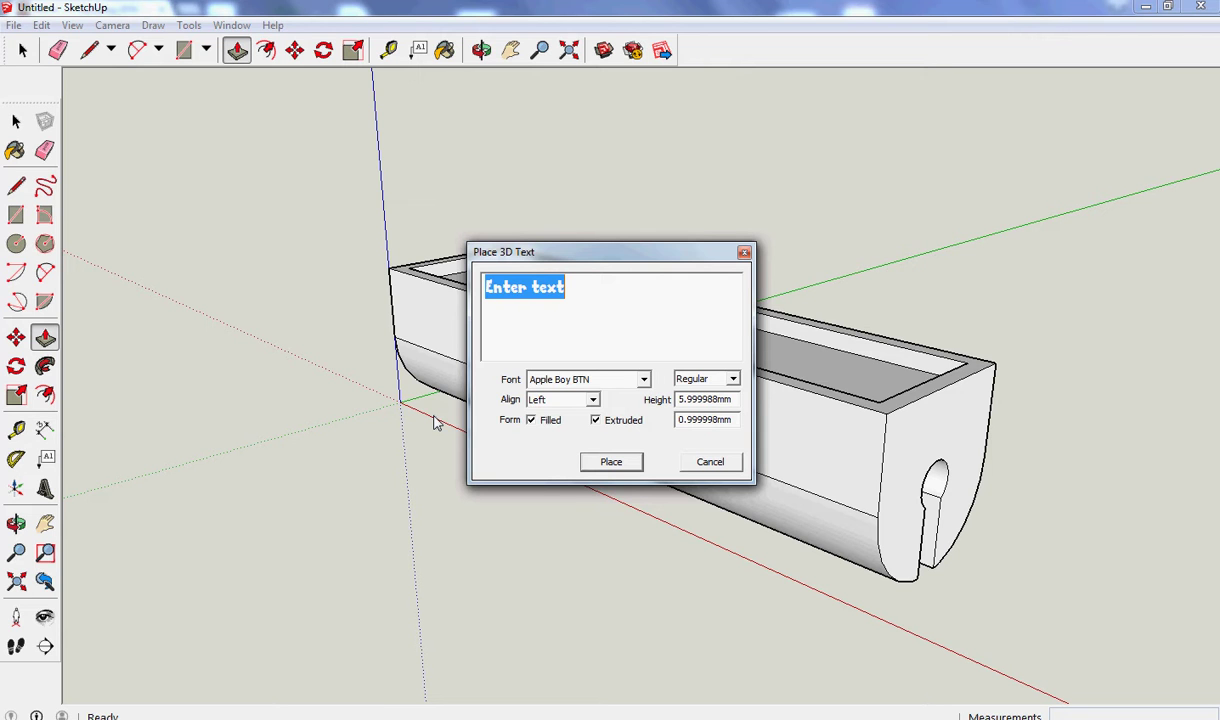
text(Mr Dunne)
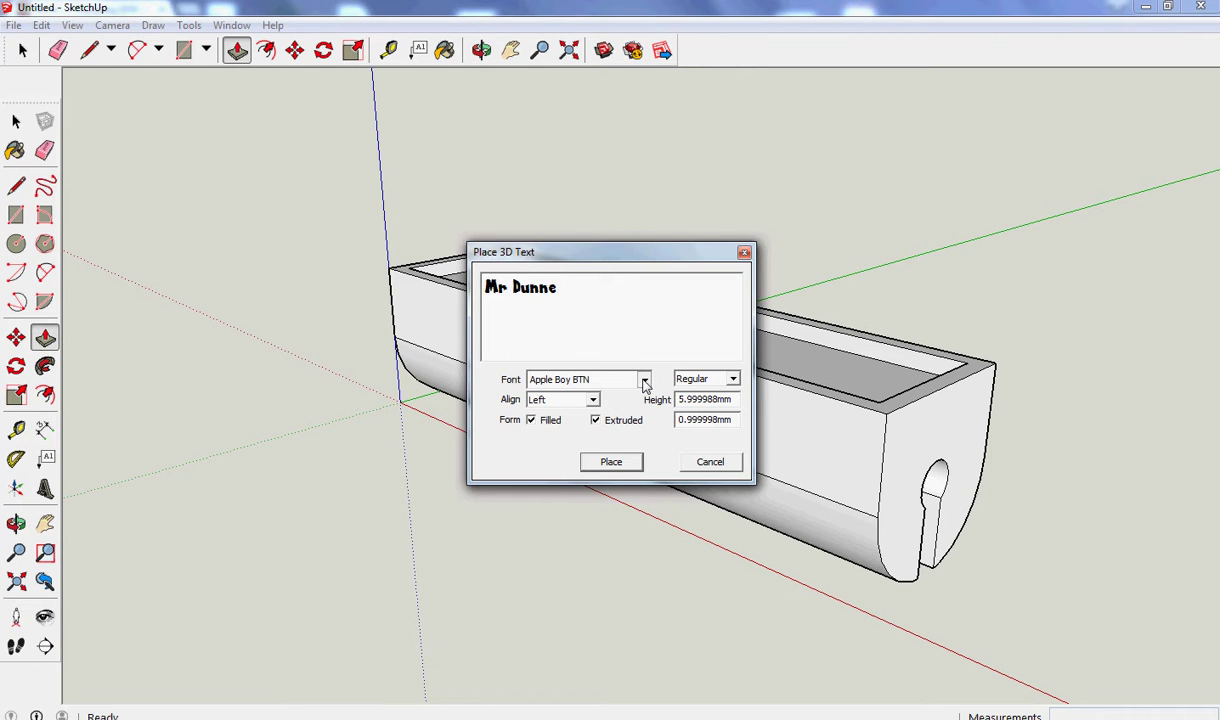
click(645, 382)
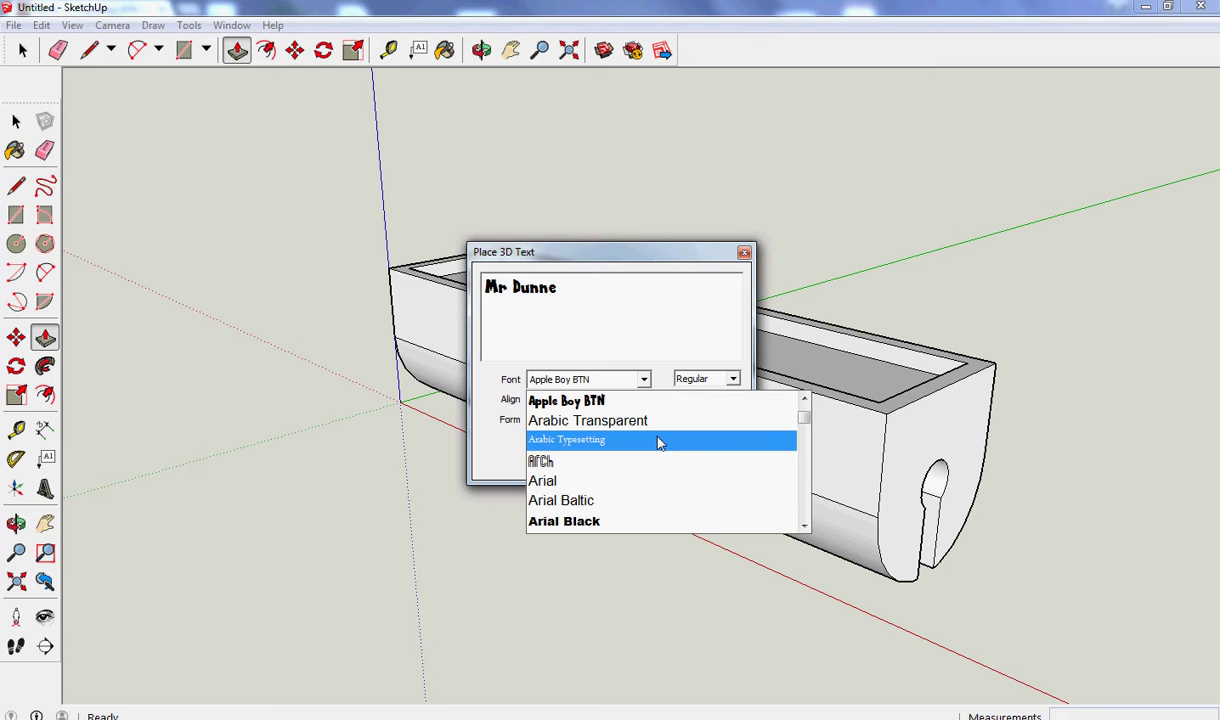
click(803, 526)
click(803, 526)
click(803, 526)
scroll(803, 526, down, 2)
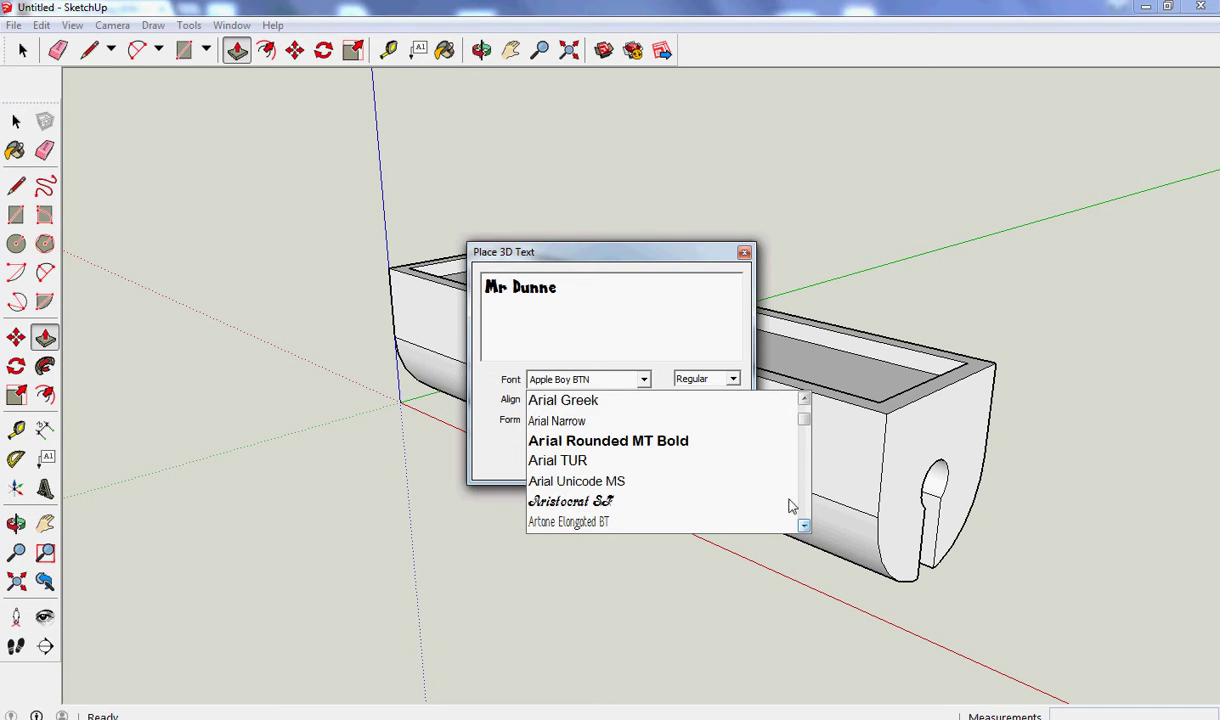
click(675, 457)
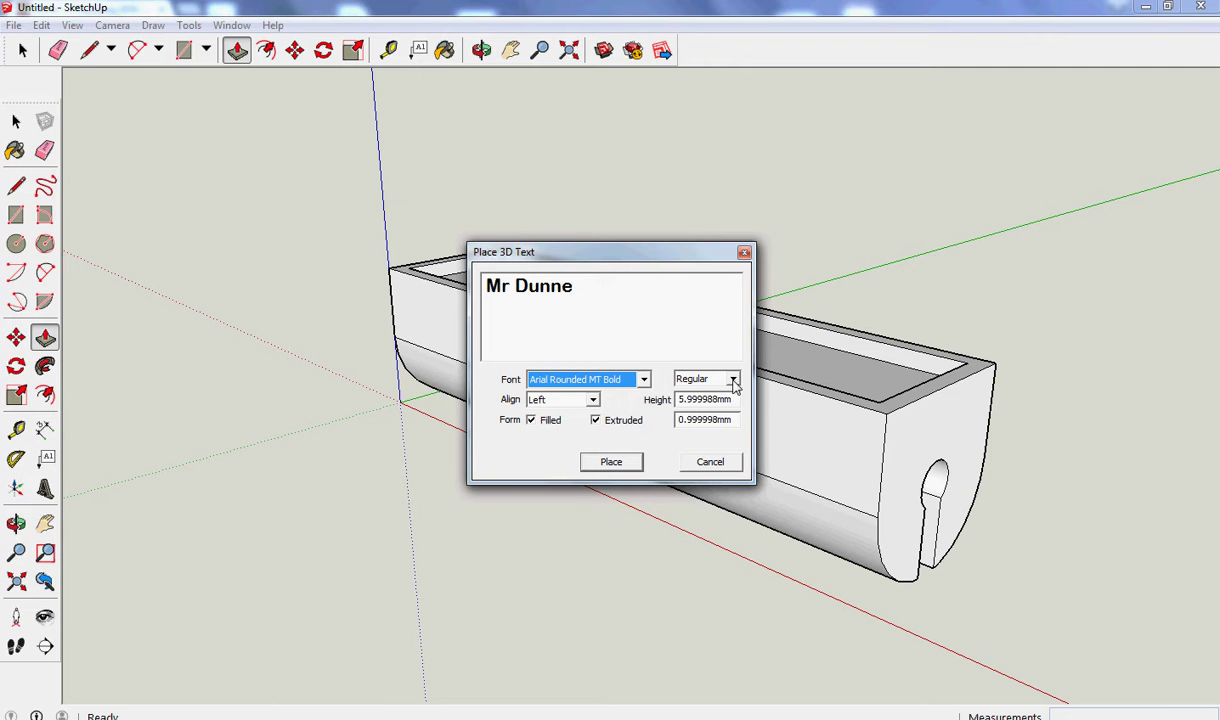
Try Balloonist SF and Basic Sans Heavy SF, then settle on Chanson Heavy SF Bold.
click(625, 379)
click(603, 523)
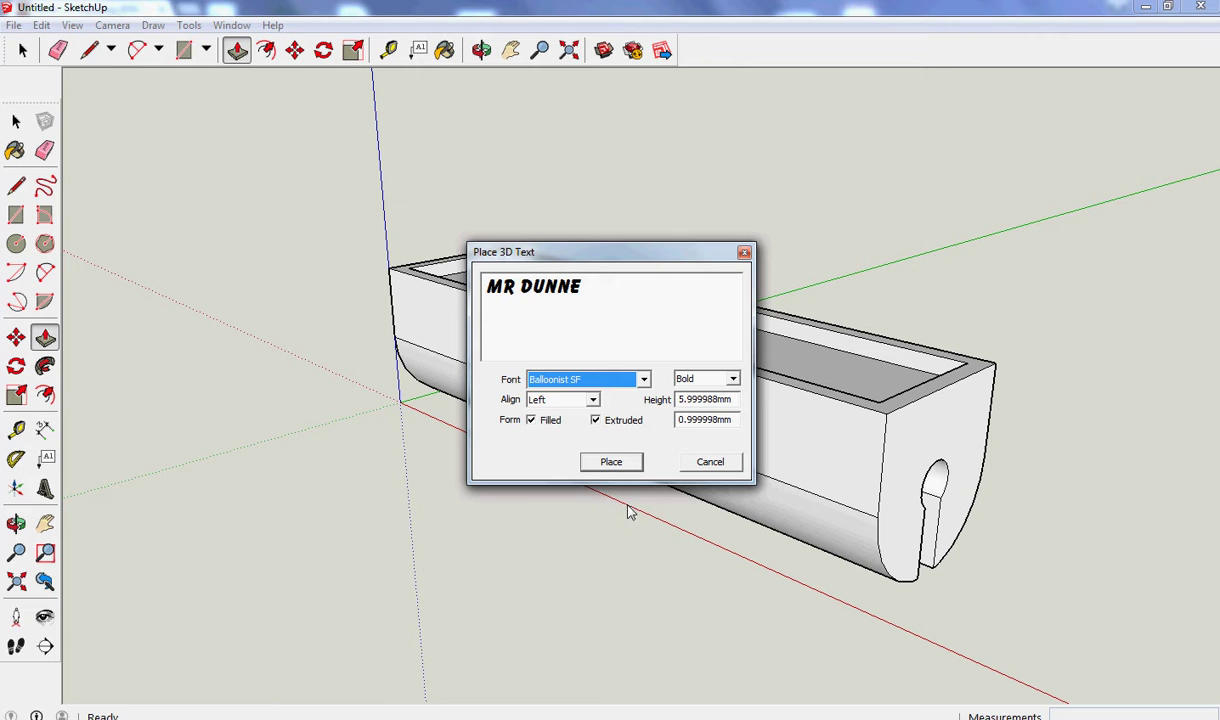
click(644, 379)
click(657, 442)
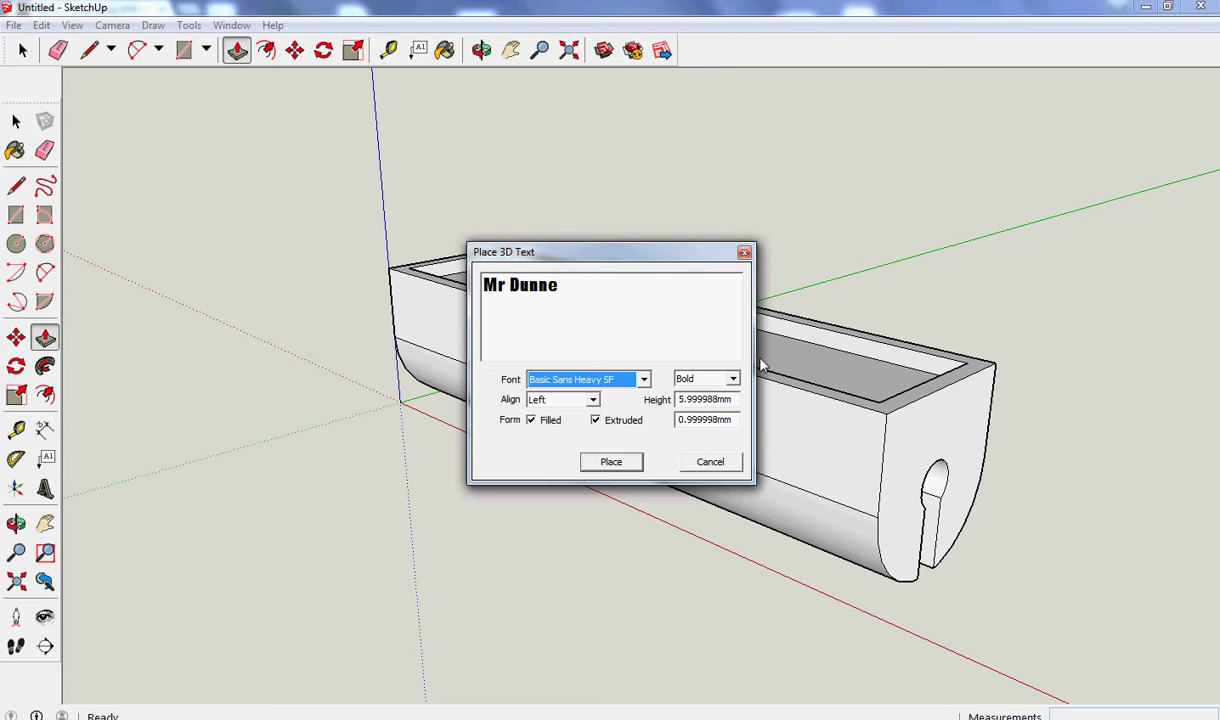
click(644, 379)
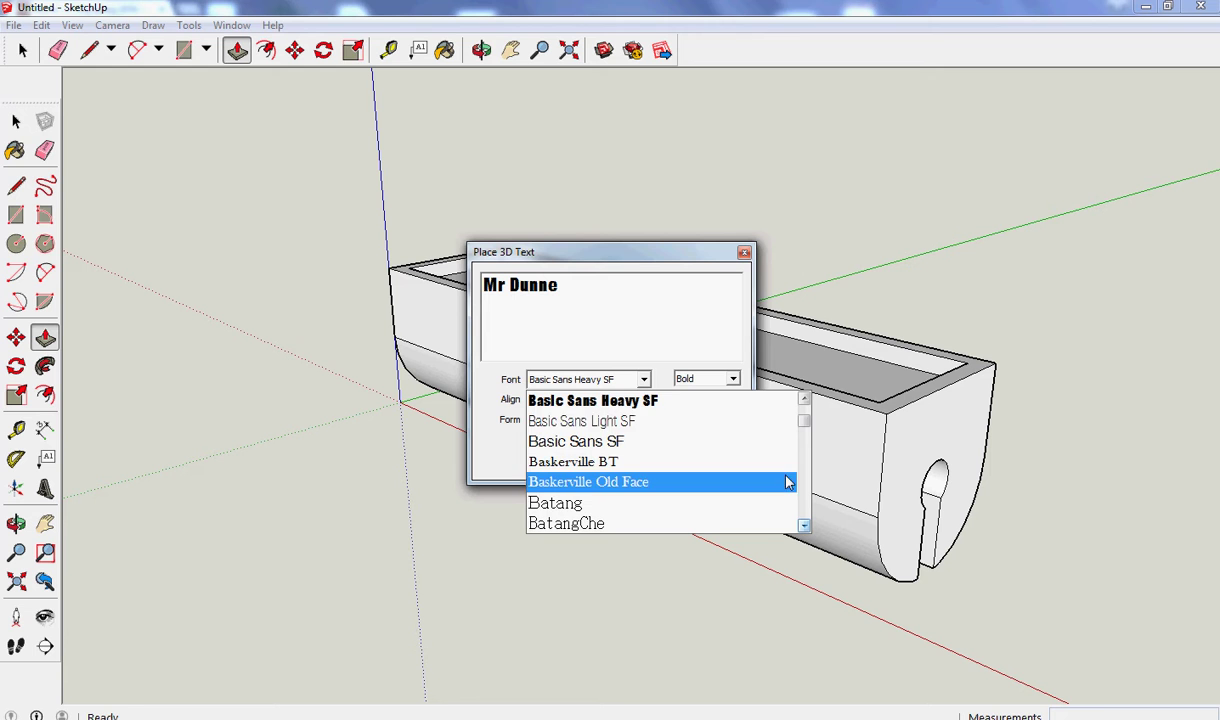
drag(808, 428, 823, 442)
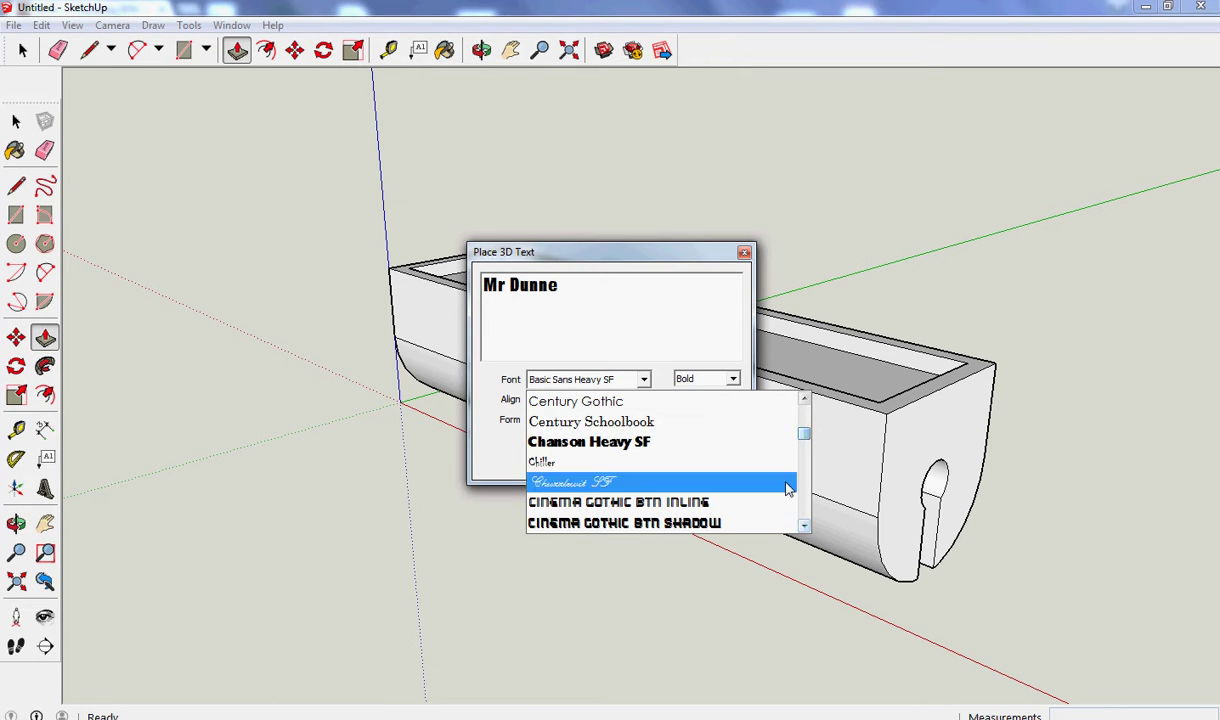
click(620, 445)
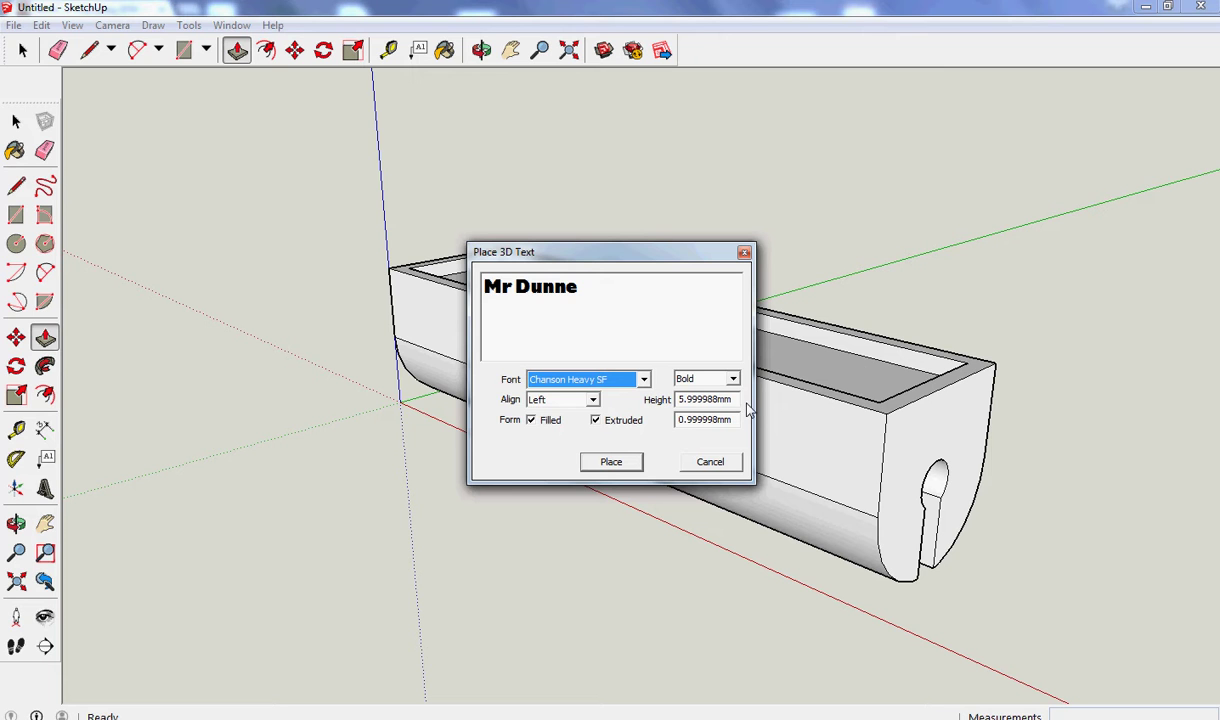
Set the 3D text height to 7 mm and extrusion depth to 1 mm, then create it.
drag(739, 399, 689, 399)
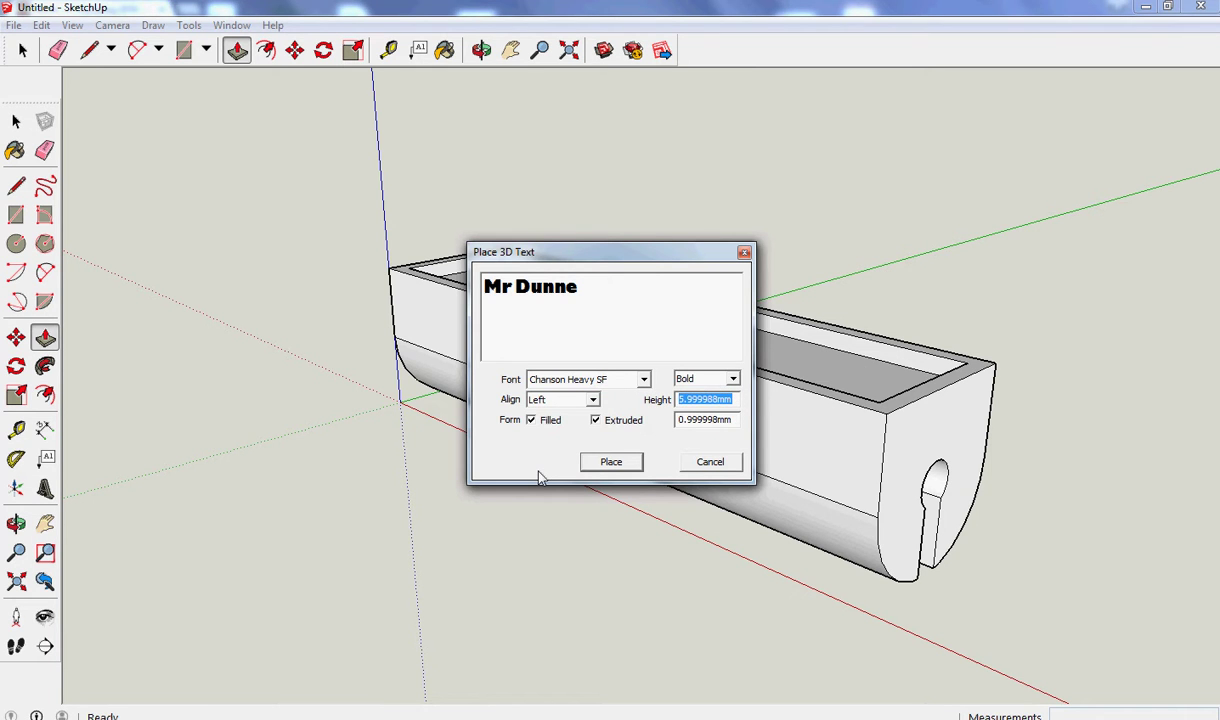
text(7)
drag(737, 421, 646, 410)
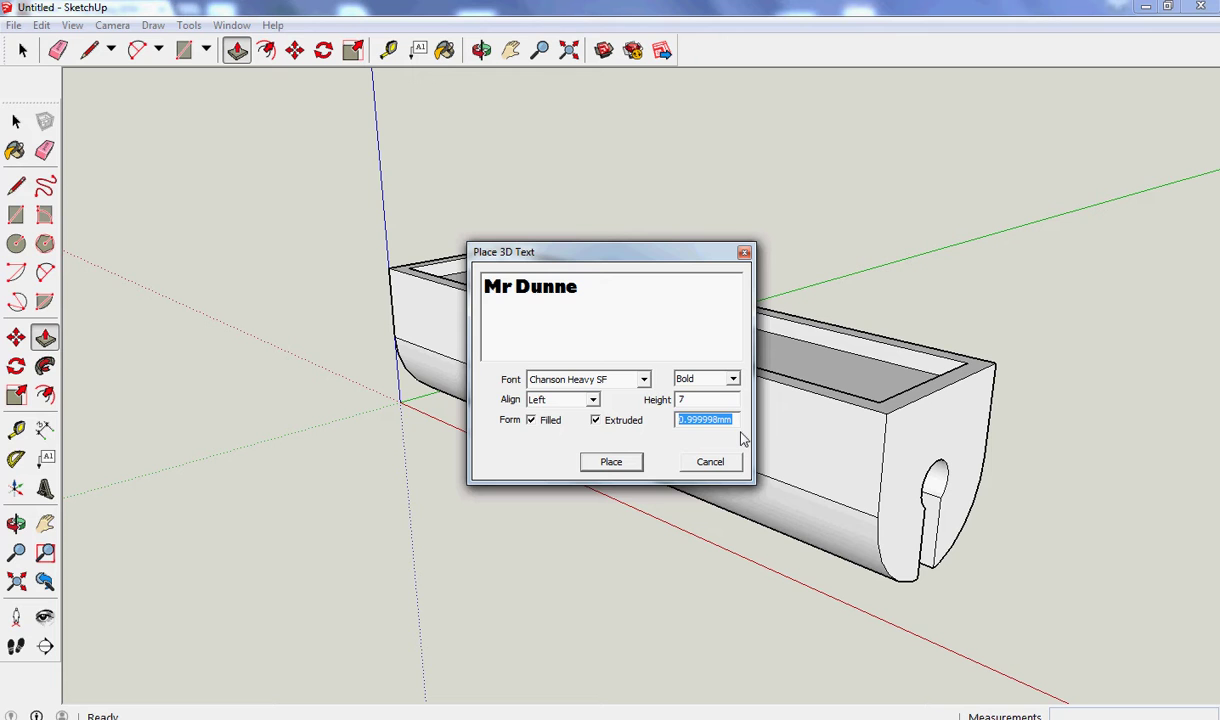
text(1)
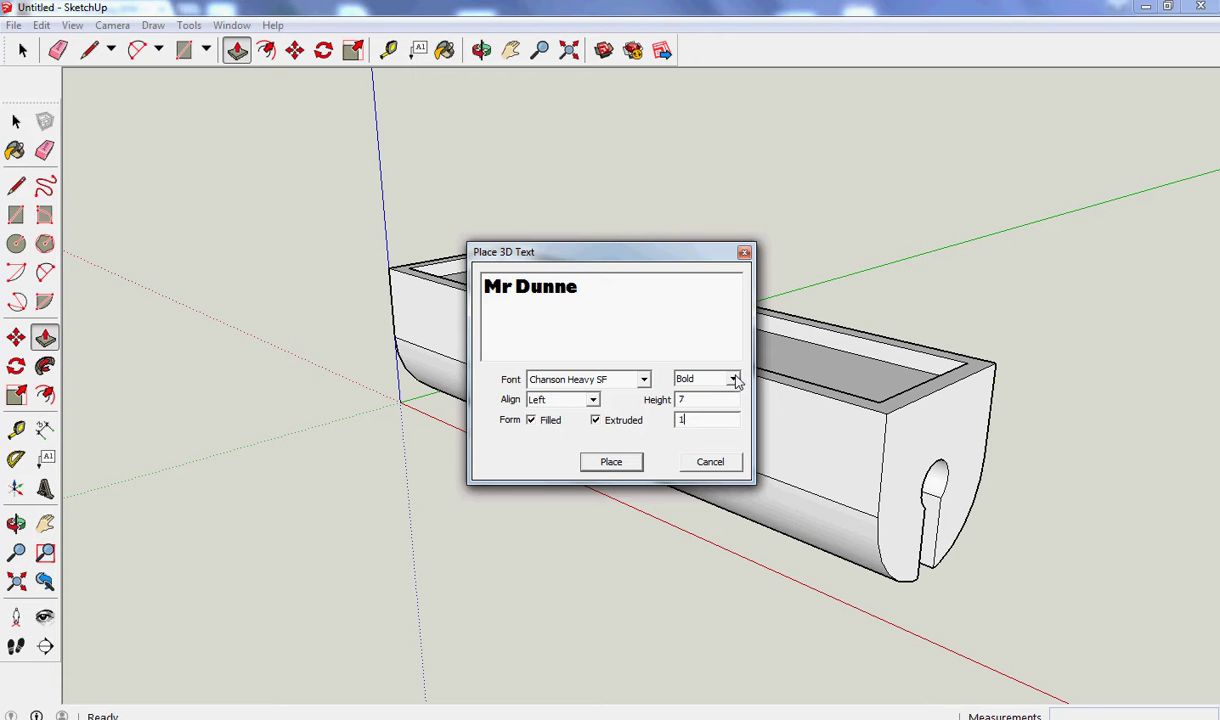
click(611, 462)
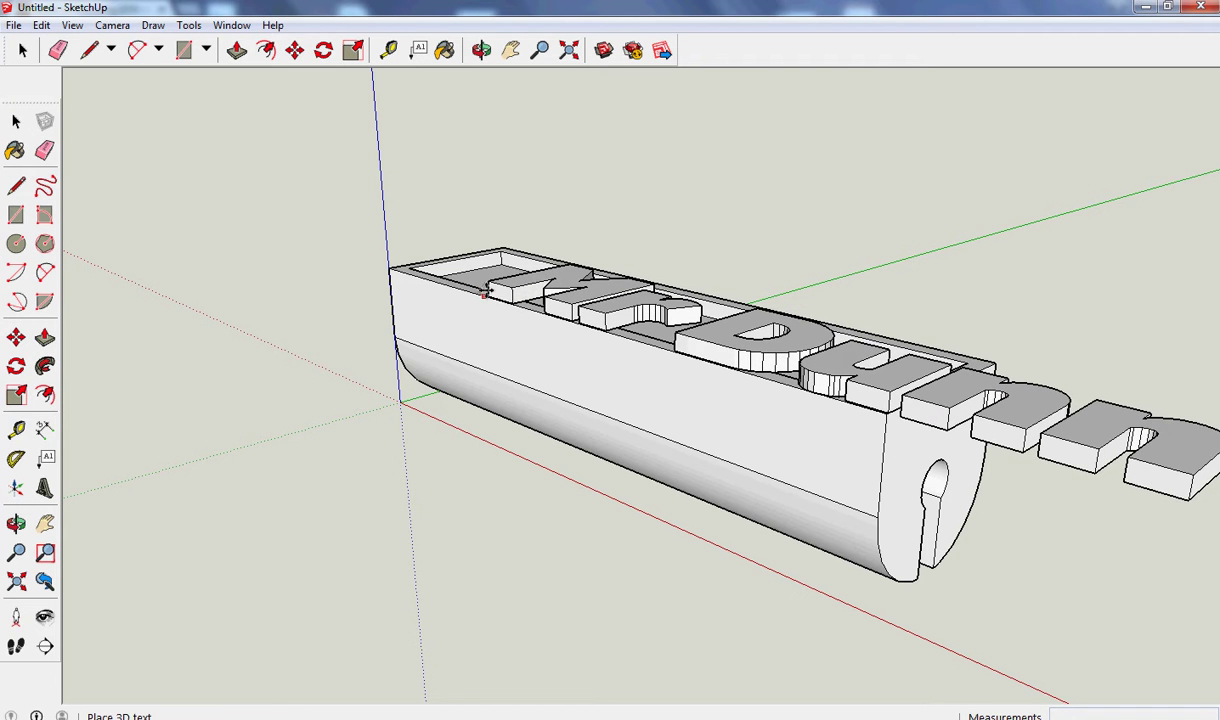
From the Top view, drop the text into the recess and orbit to see it overhang the right end.
click(120, 30)
mouse_move(191, 88)
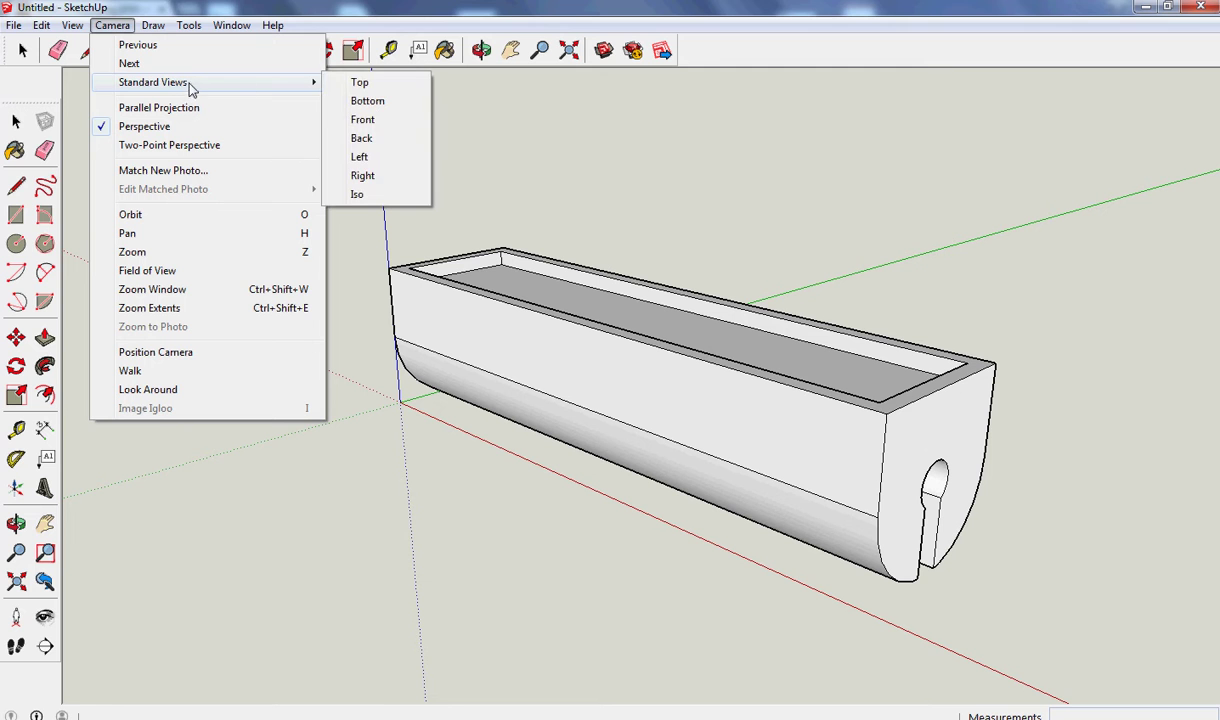
click(378, 87)
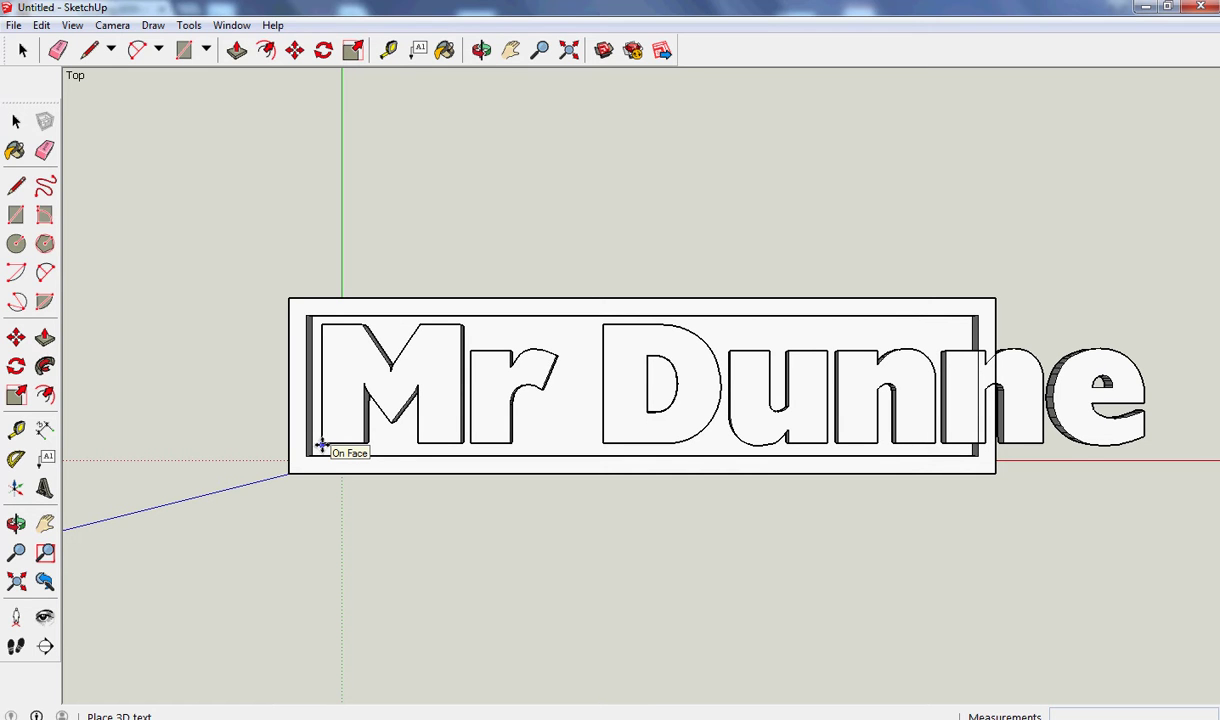
click(322, 444)
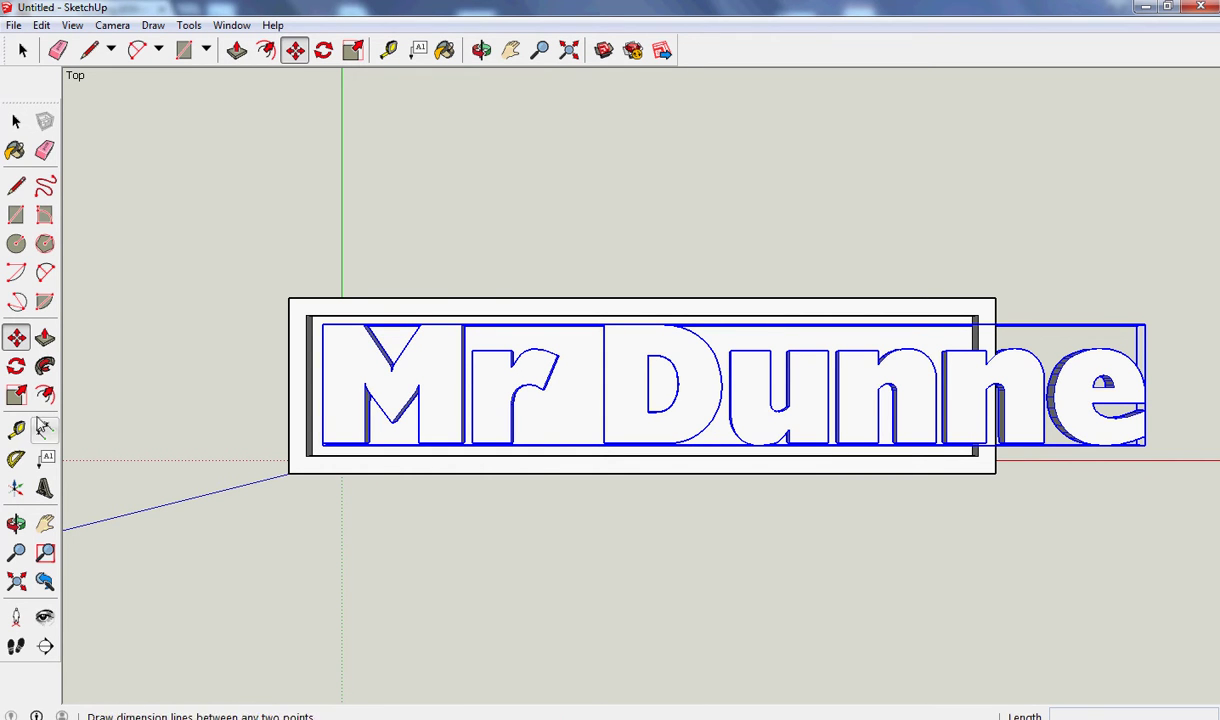
click(16, 523)
drag(572, 565, 822, 573)
drag(722, 532, 889, 617)
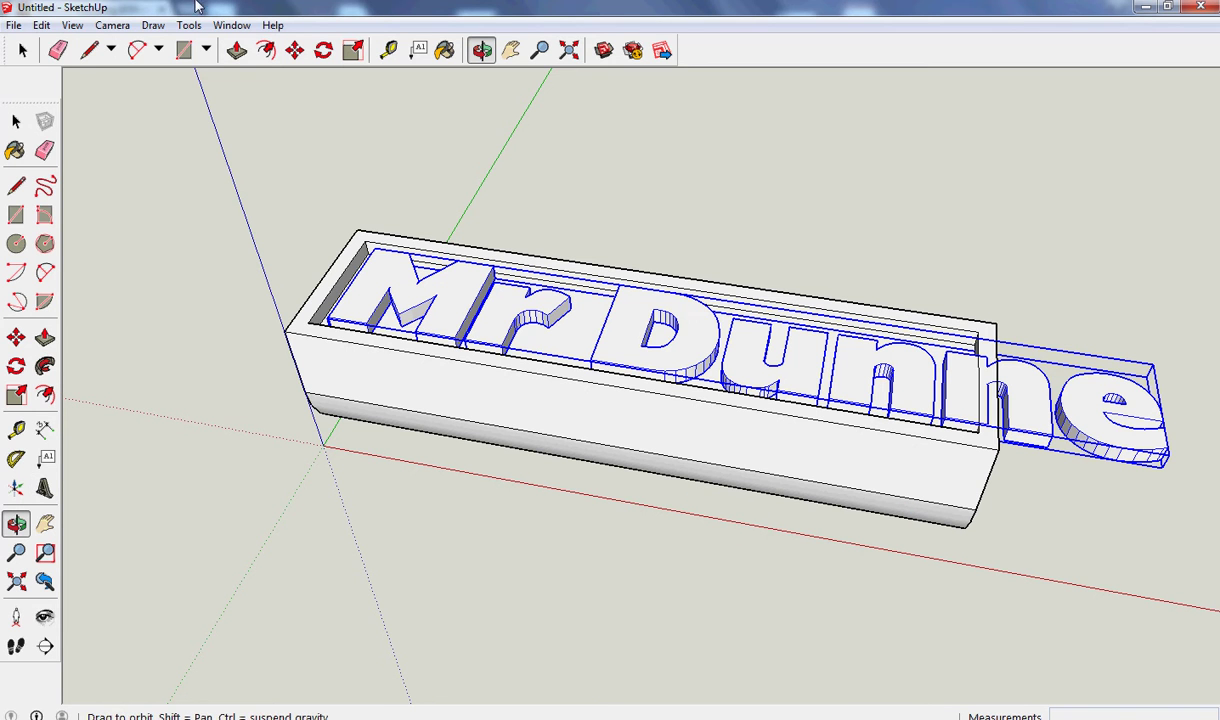
Undo the placed text, then create 5 mm high text 'M' and drop it into the recess.
click(41, 25)
click(84, 46)
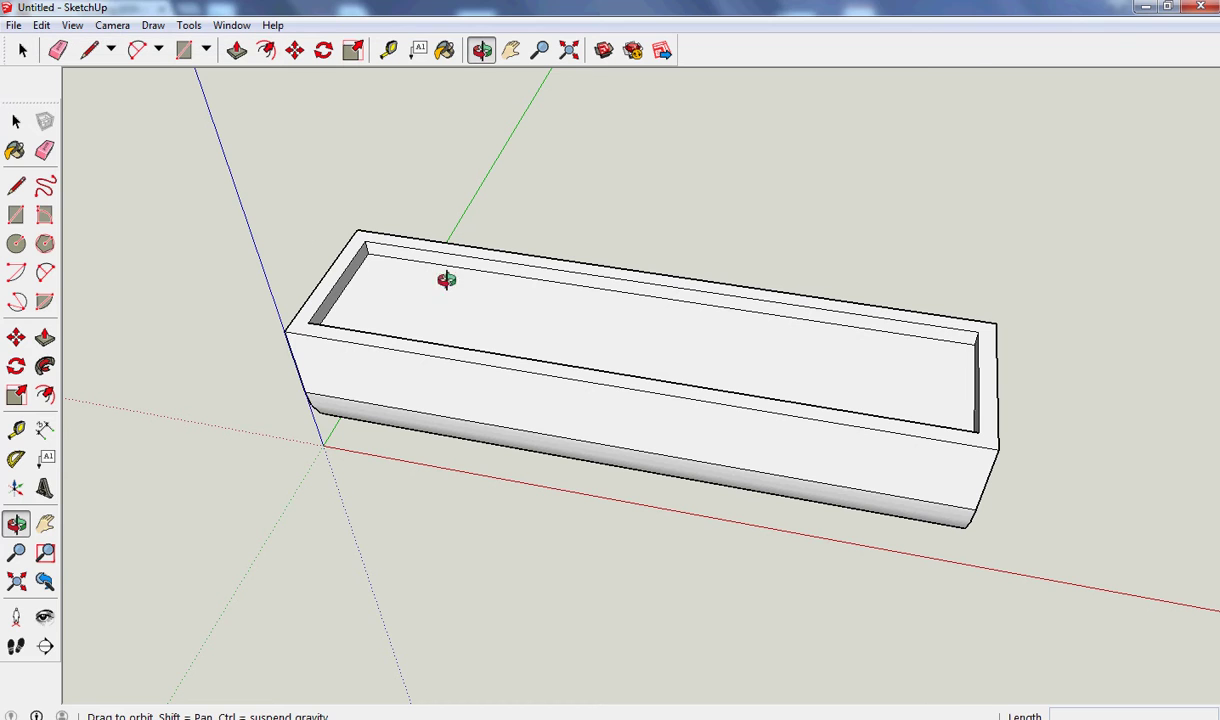
click(44, 488)
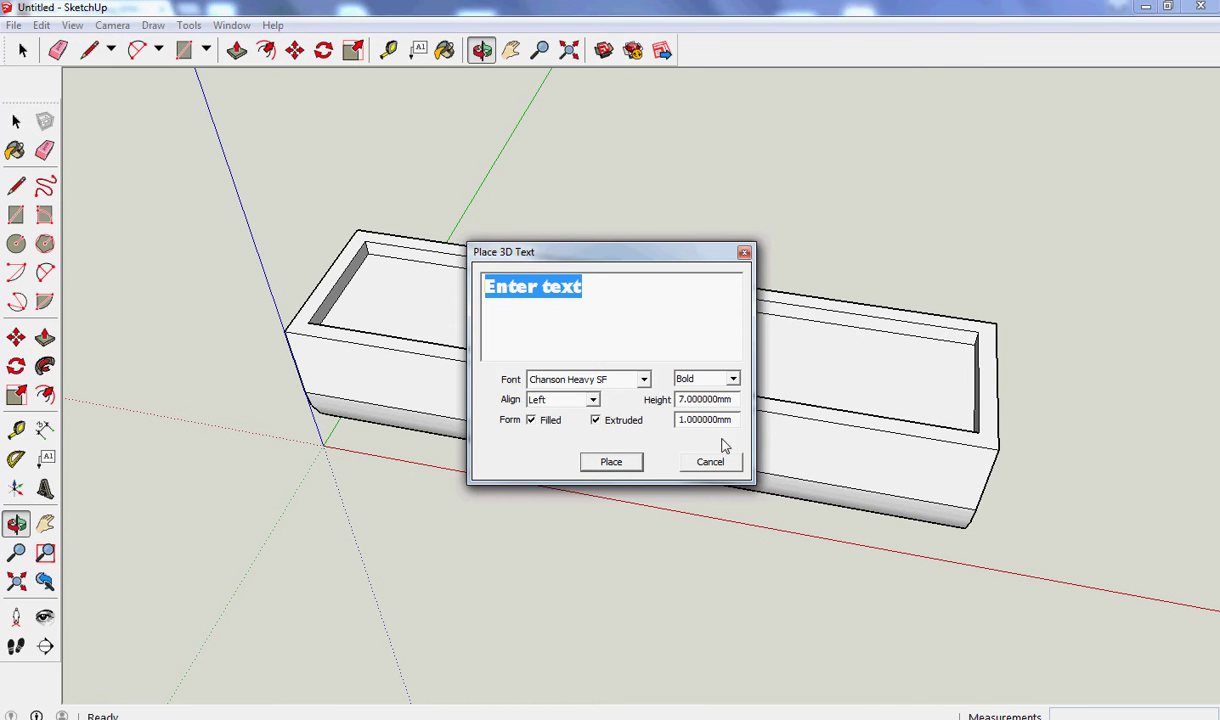
drag(735, 399, 666, 404)
text(5)
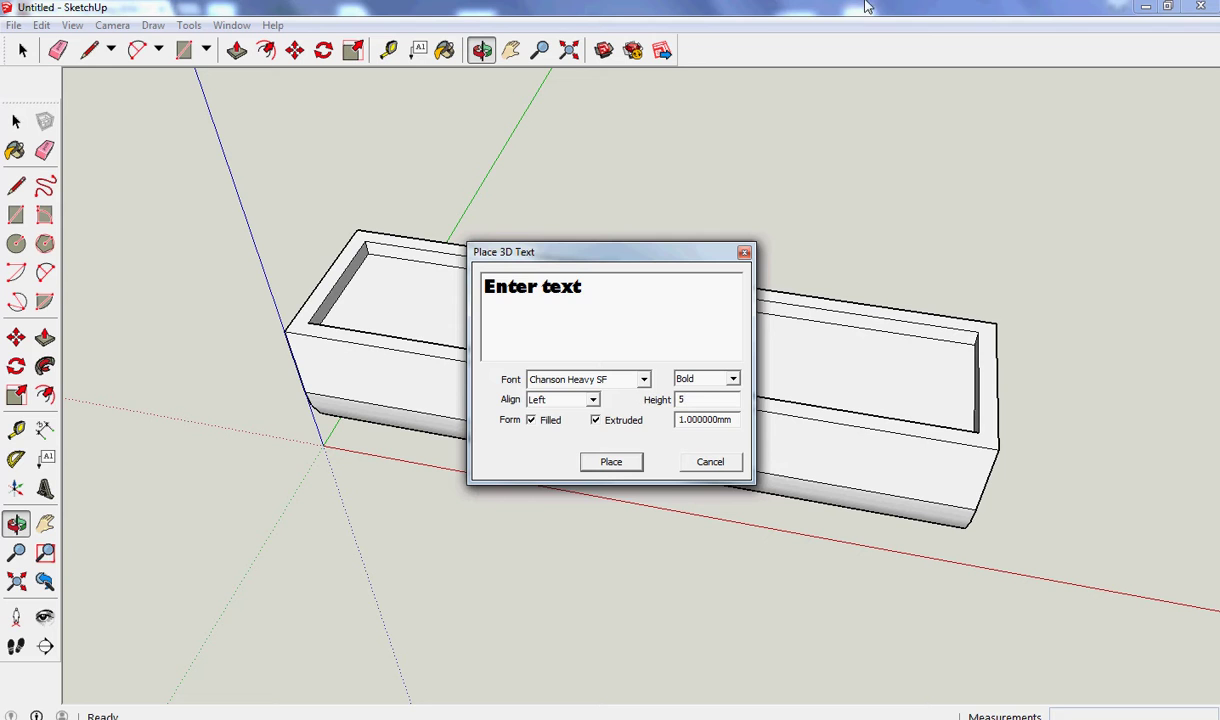
drag(612, 282, 404, 295)
text(Mr Dunne)
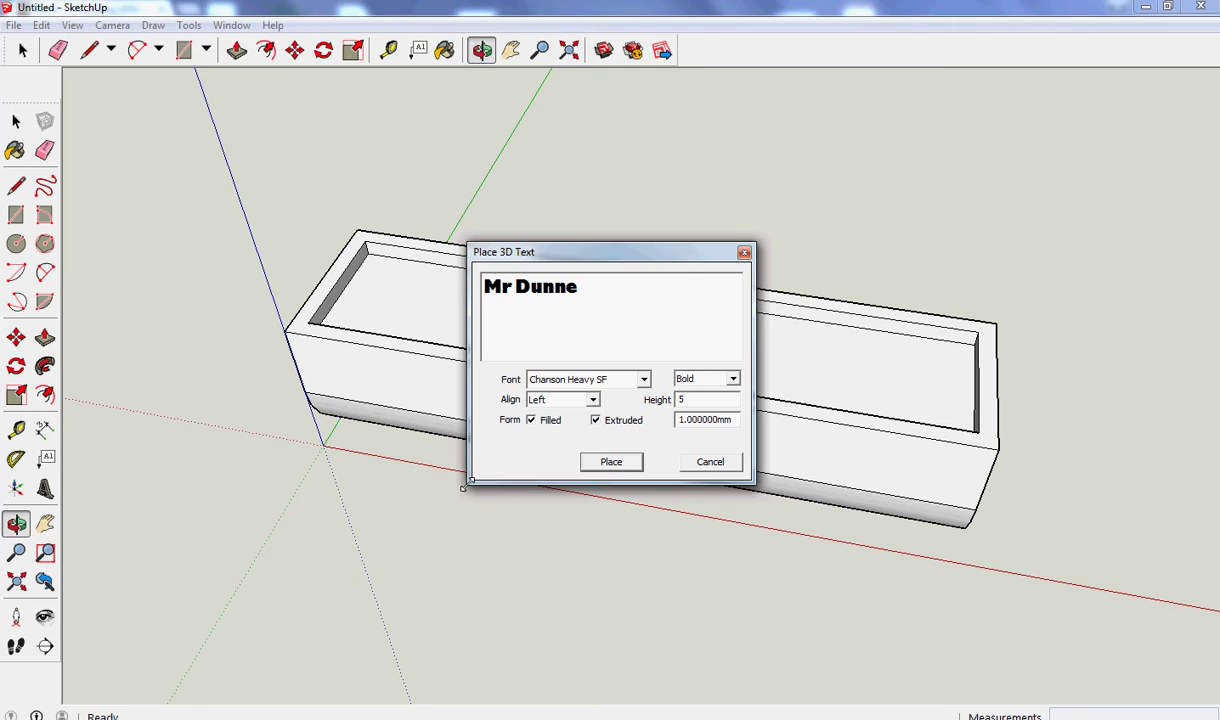
click(611, 461)
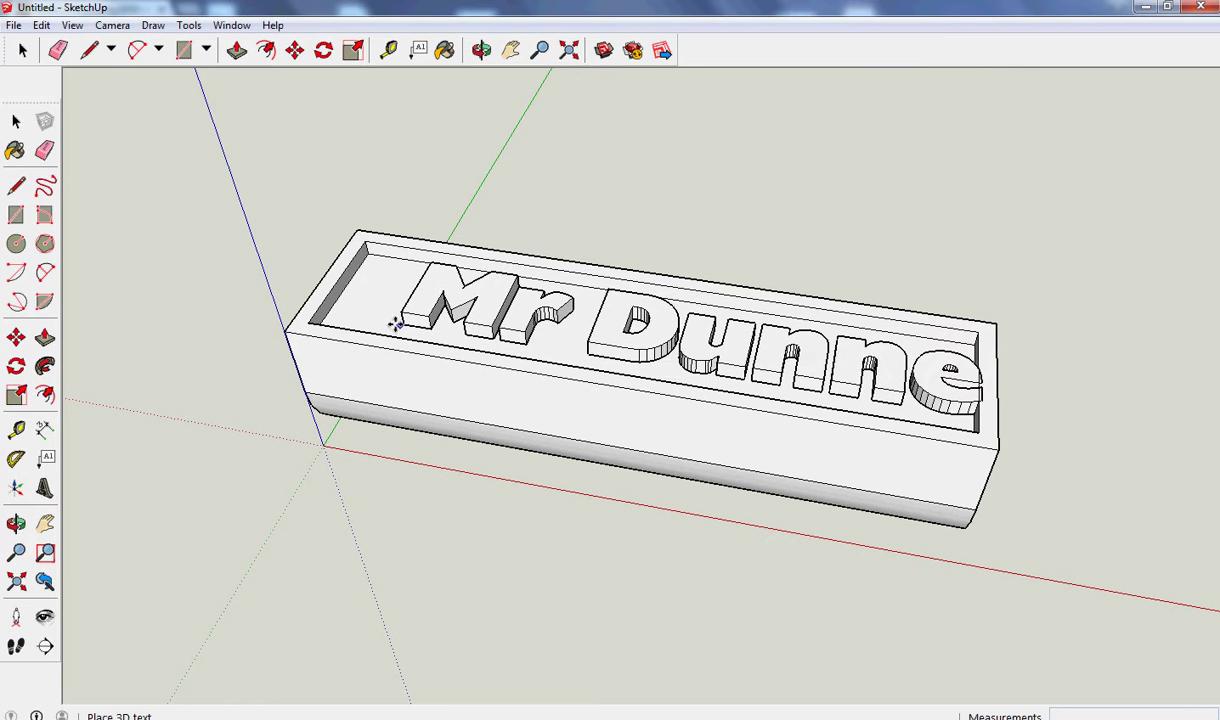
click(385, 320)
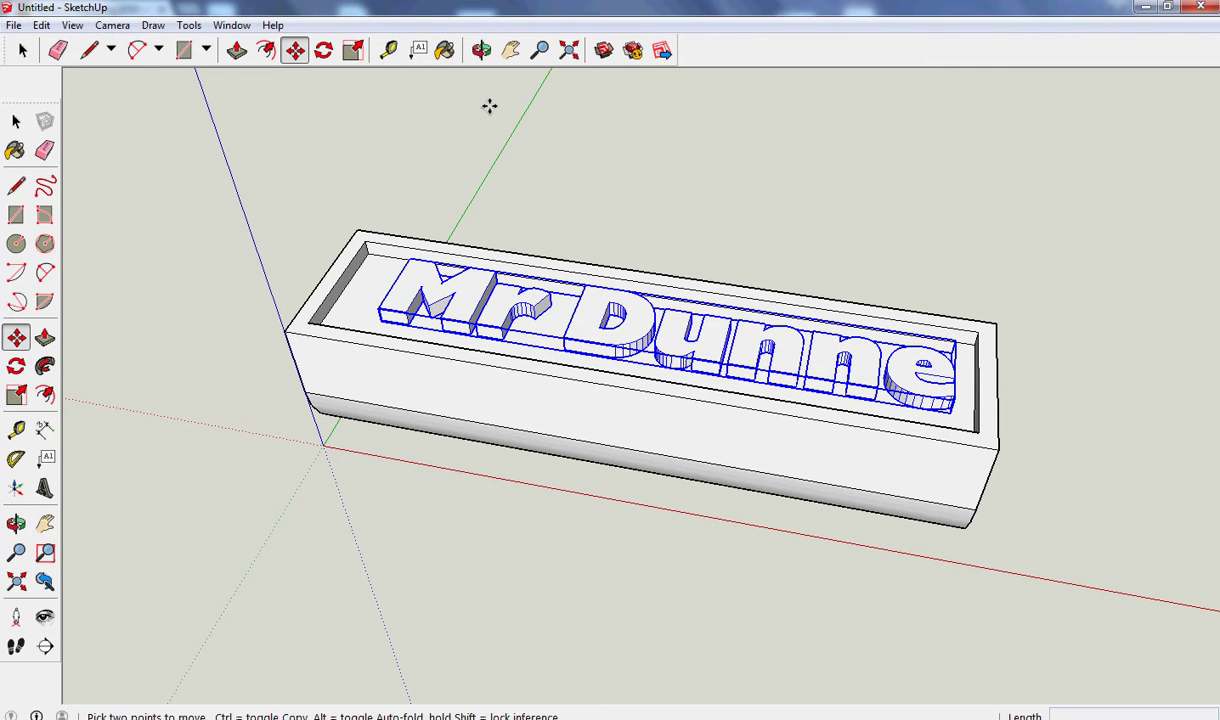
In Top view, move the text slightly lower within the recess.
click(112, 25)
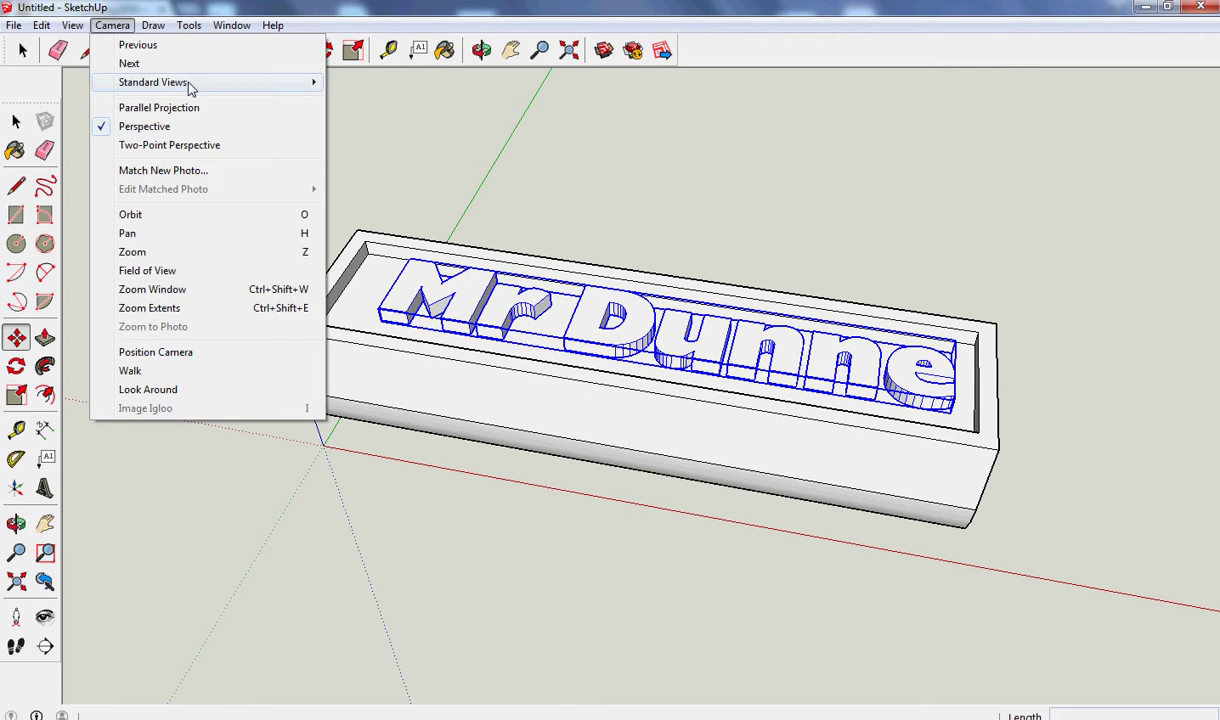
mouse_move(215, 87)
click(388, 83)
click(667, 400)
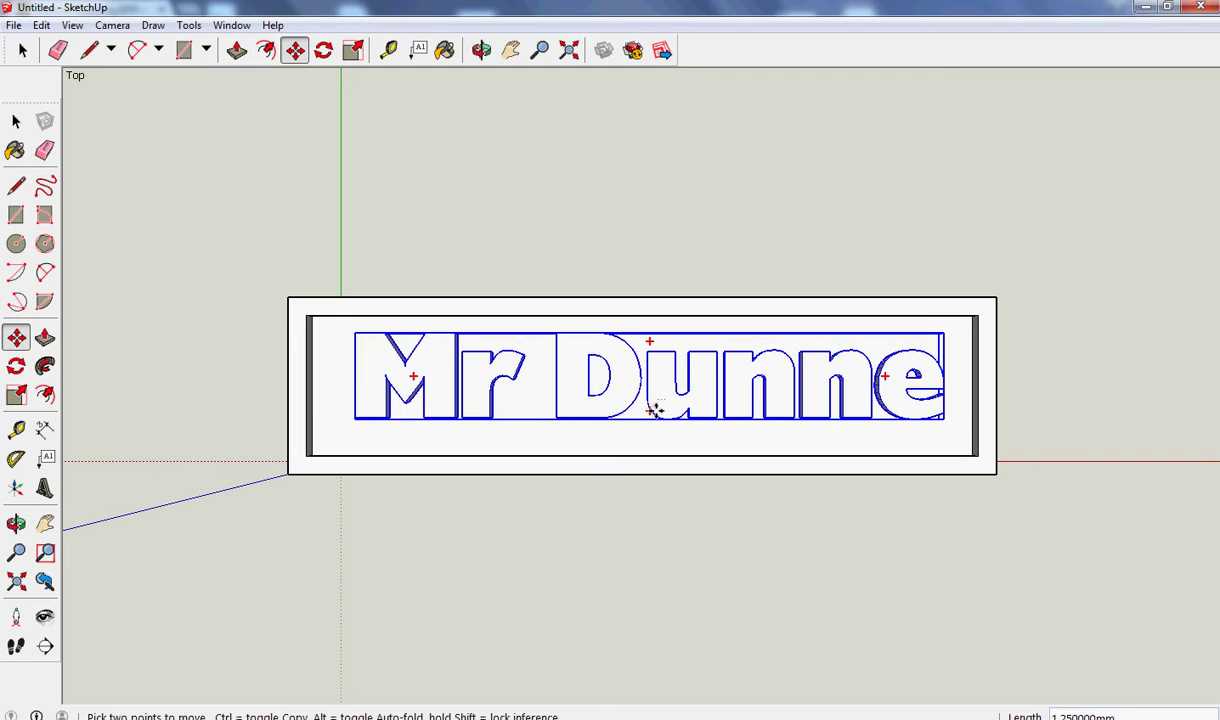
click(651, 422)
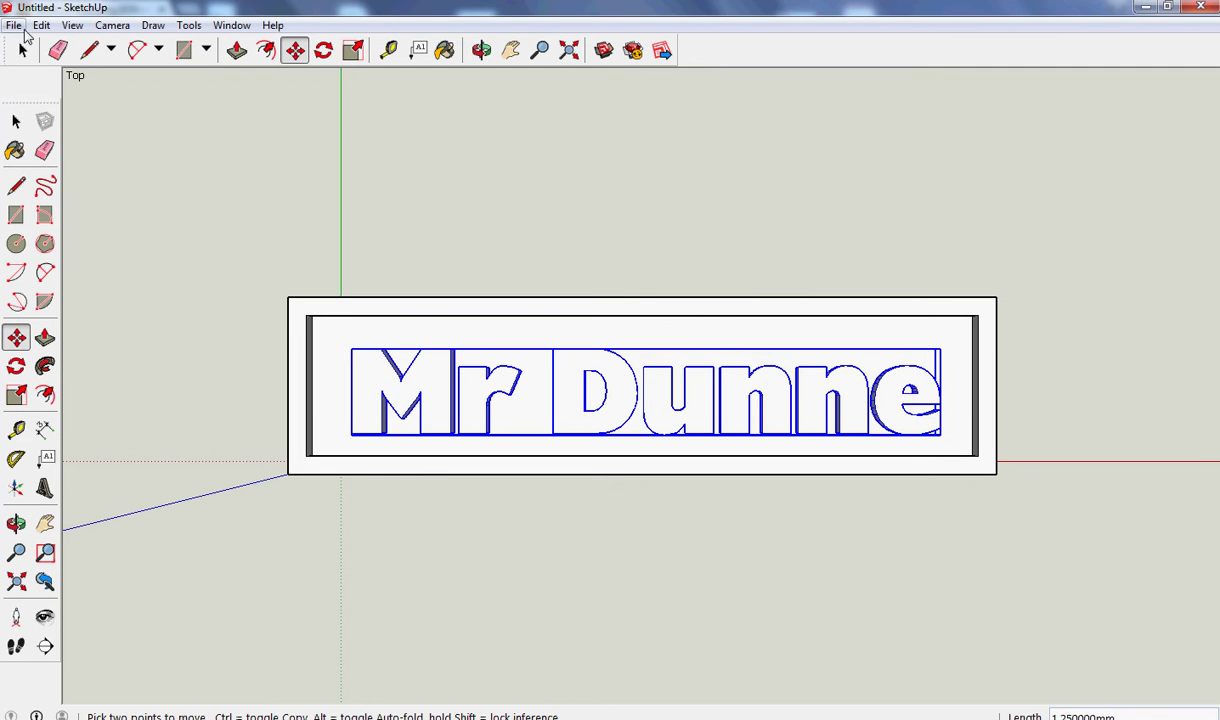
Undo the move, the text and the recess push/pull, then redo the push/pull.
click(72, 25)
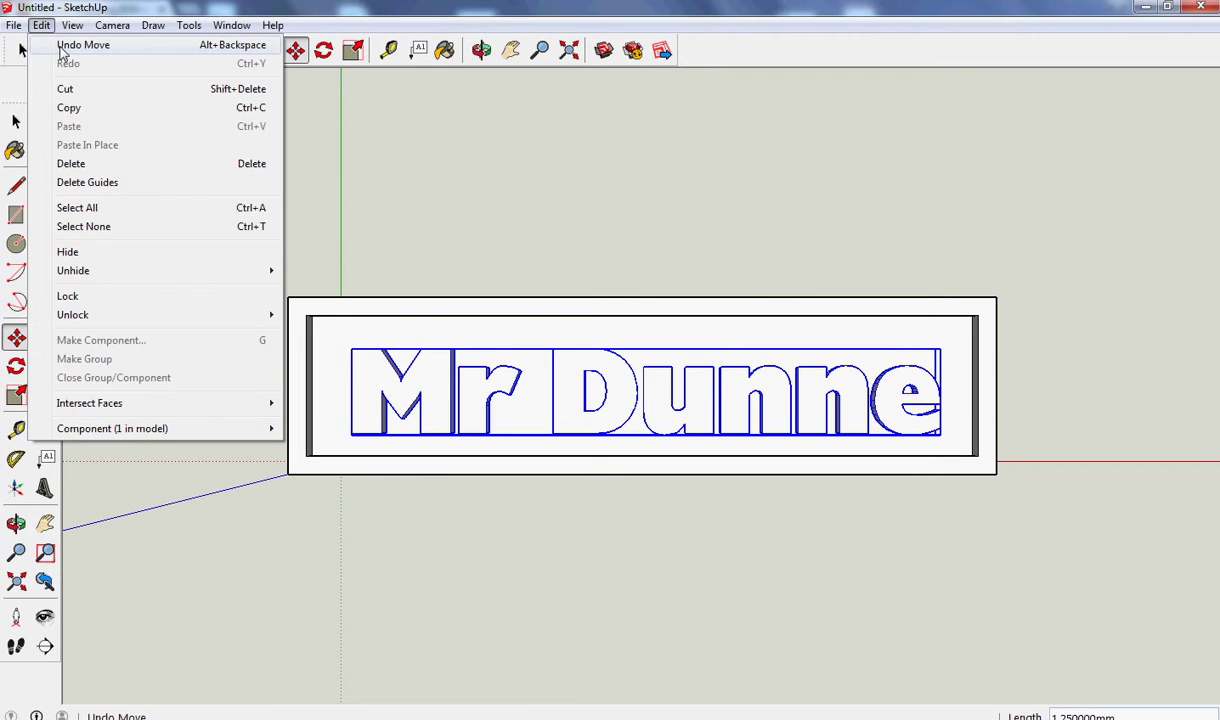
click(61, 50)
click(41, 25)
click(62, 45)
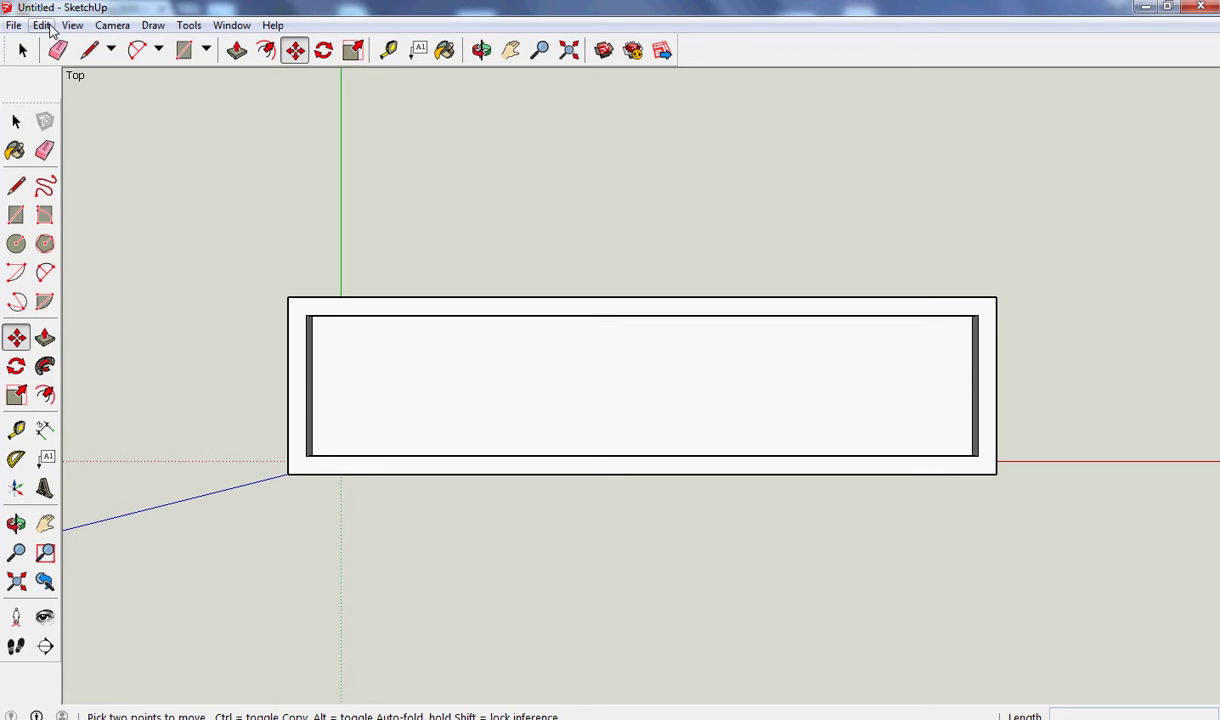
click(44, 25)
click(66, 47)
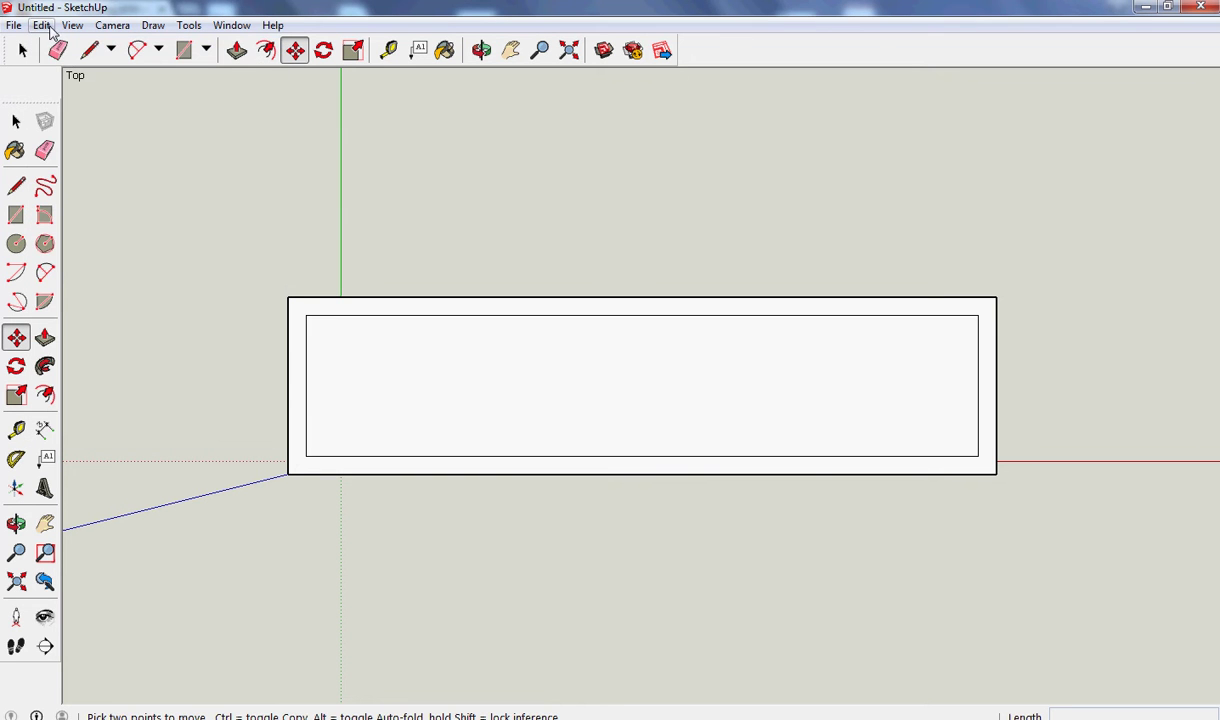
click(44, 25)
click(78, 64)
Create new 7 mm high 3D text reading 'Mr Dunne' and start placing it.
click(44, 488)
double_click(737, 400)
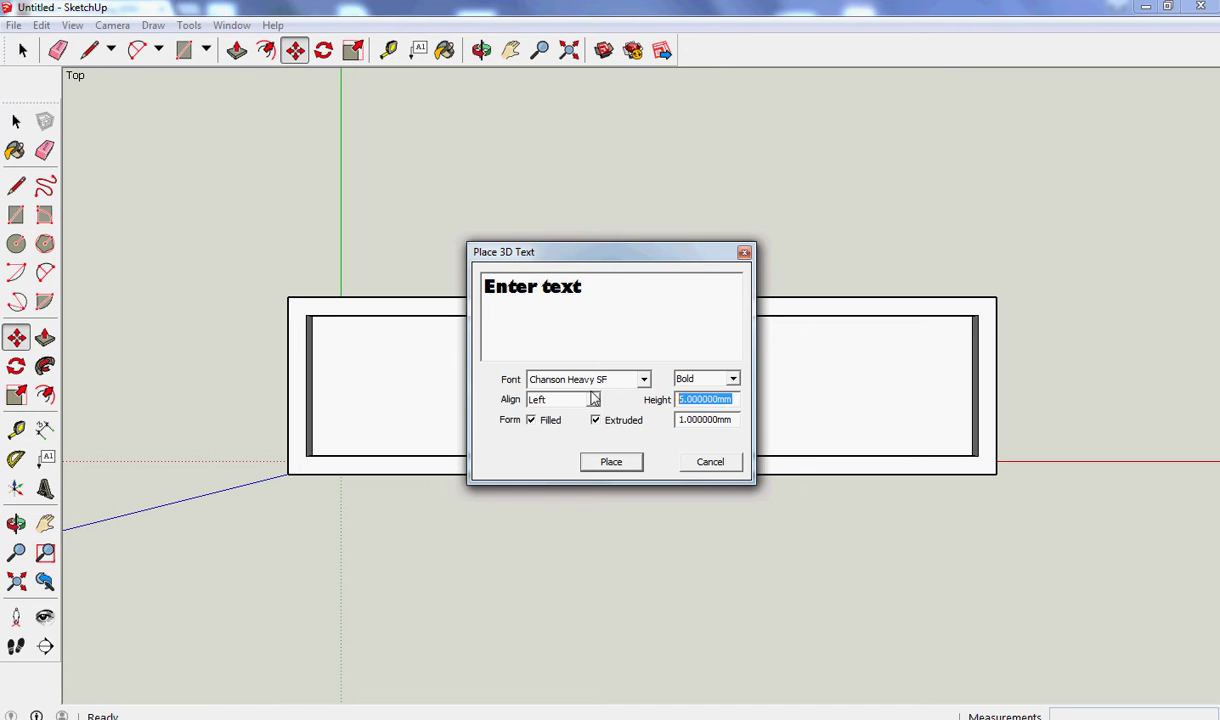
text(7)
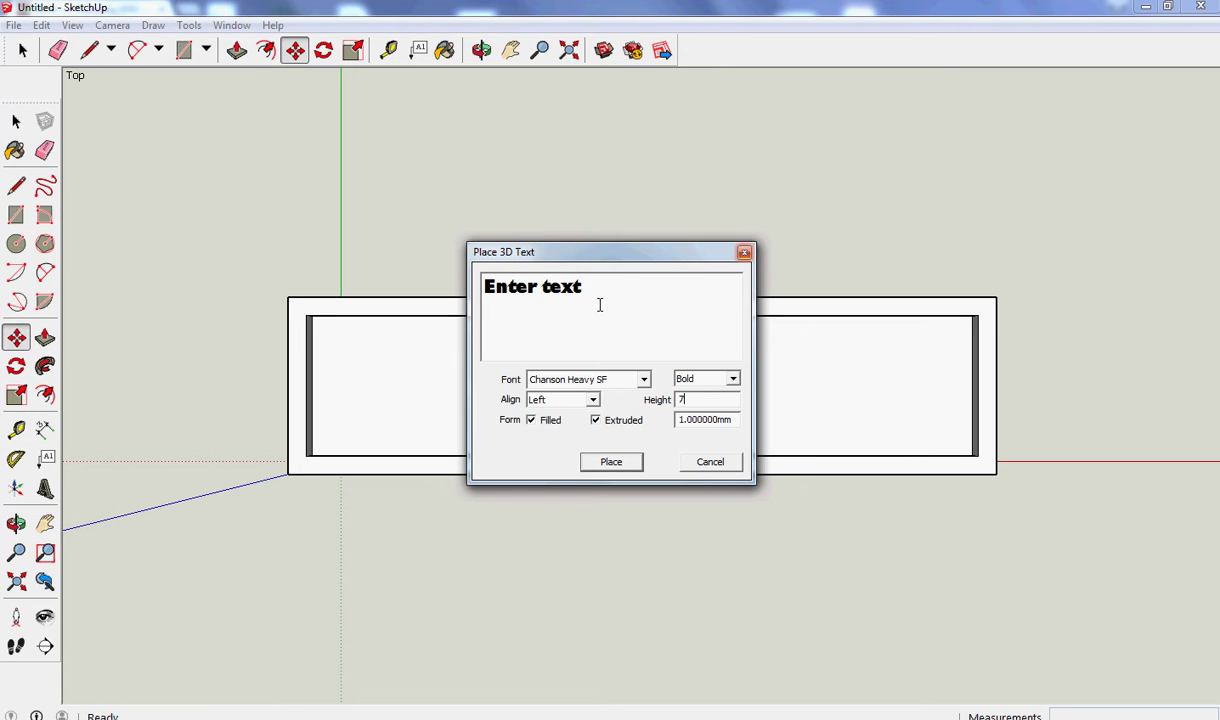
drag(600, 290, 392, 249)
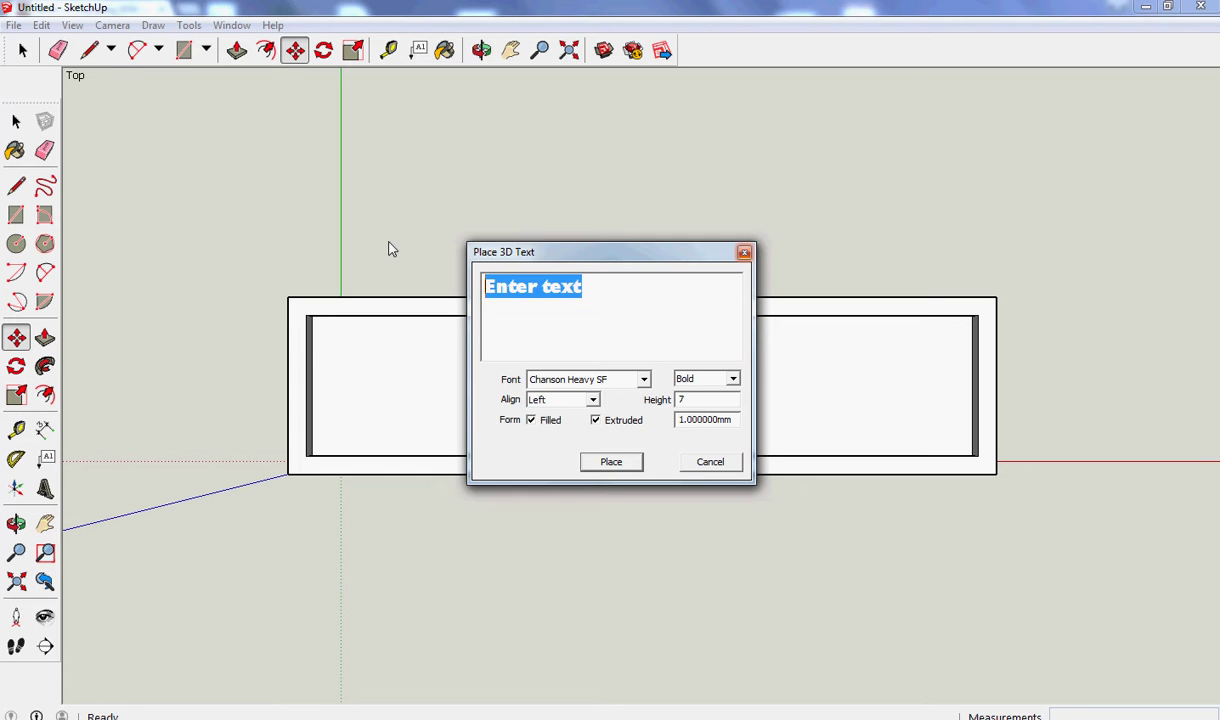
text(Mr Dunne)
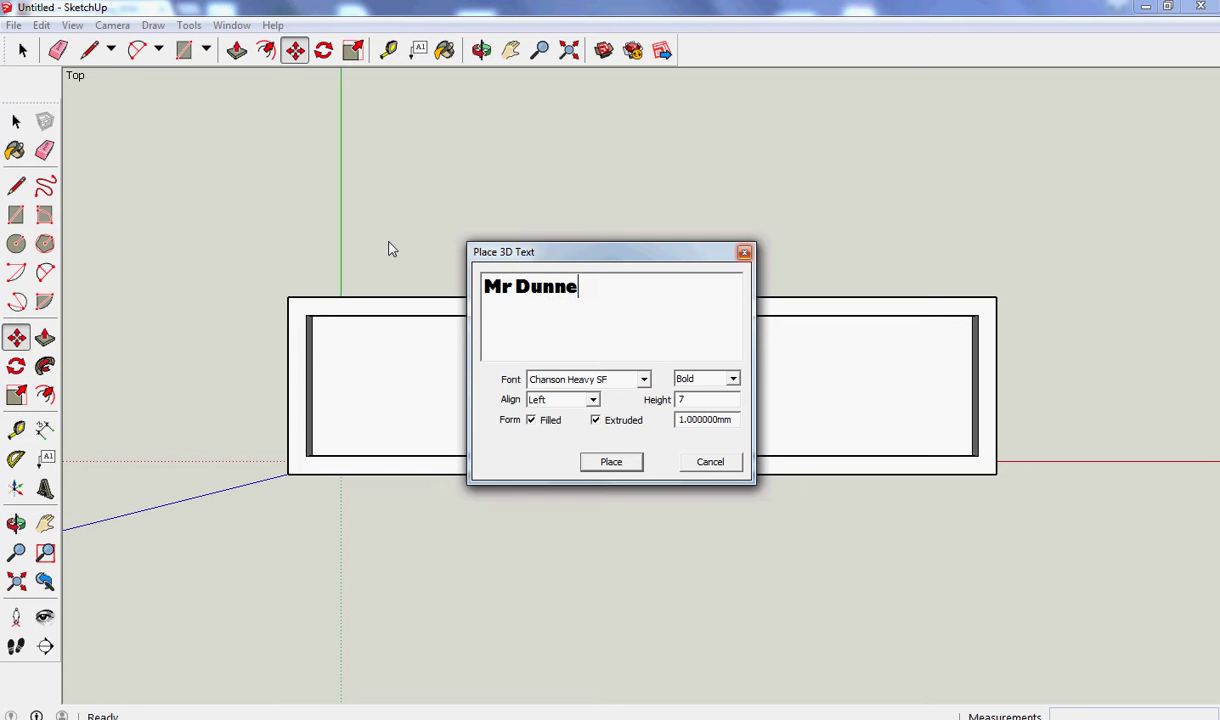
click(611, 462)
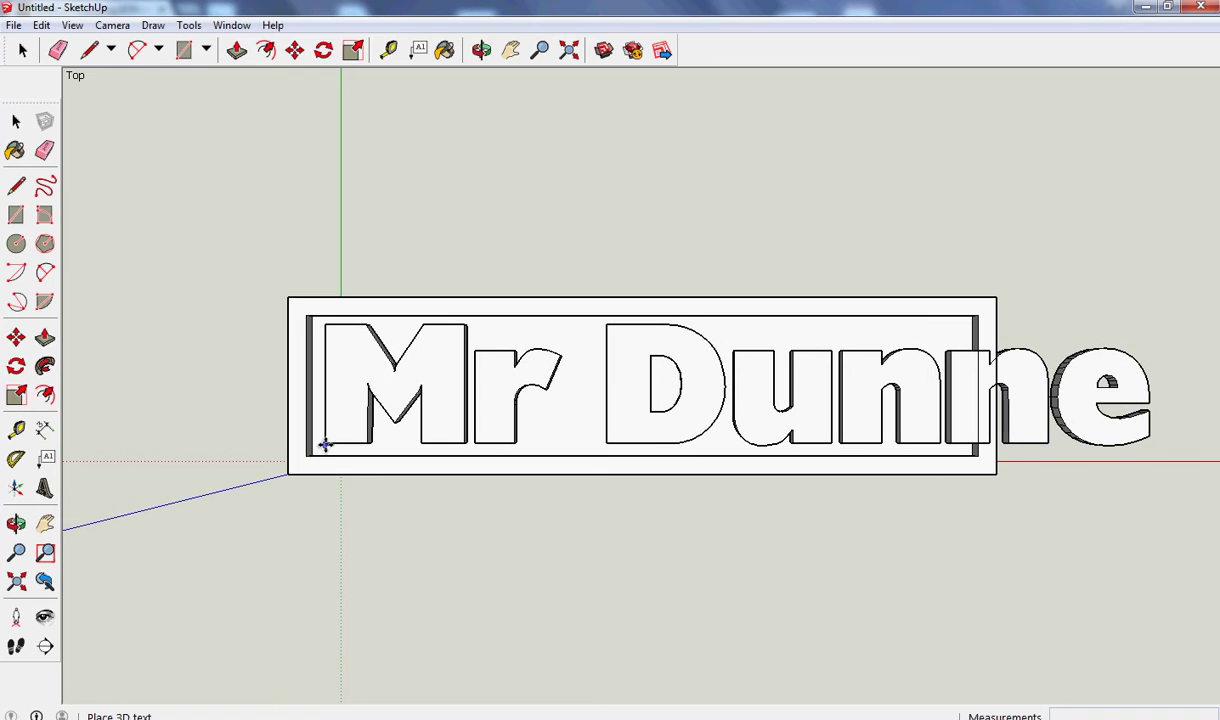
Place the text at the recess's lower-left corner and scale its right end in to meet the recess end.
click(321, 444)
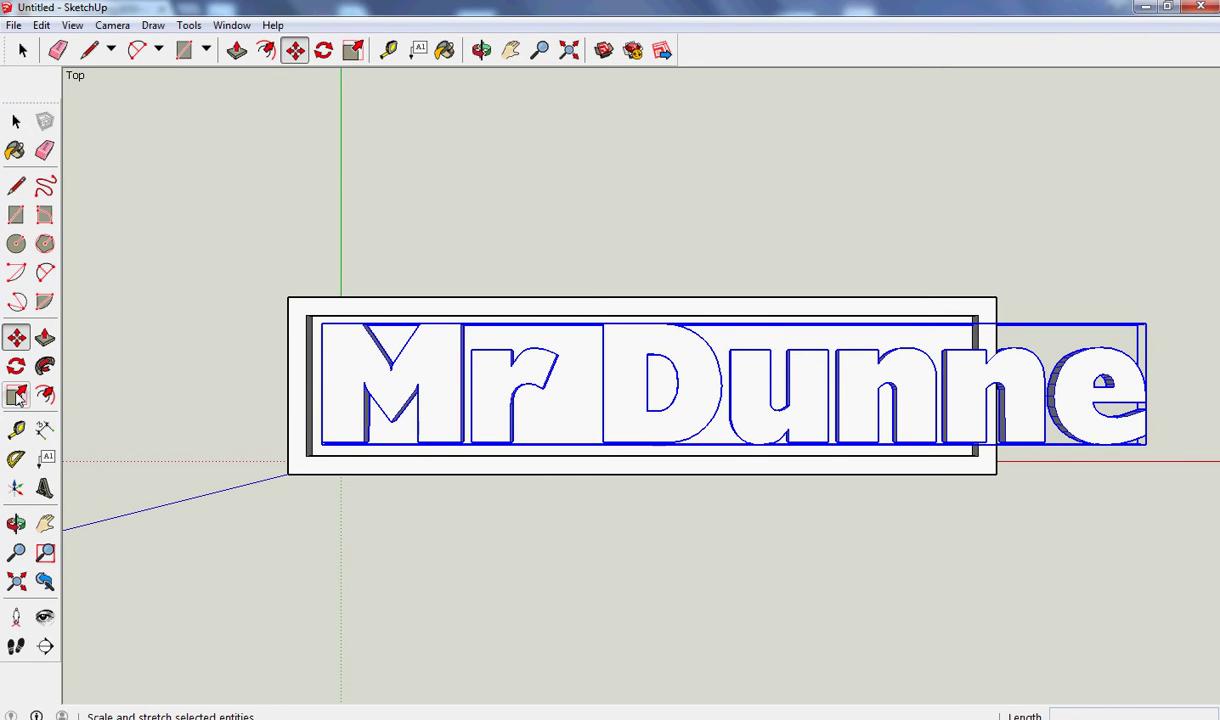
click(17, 396)
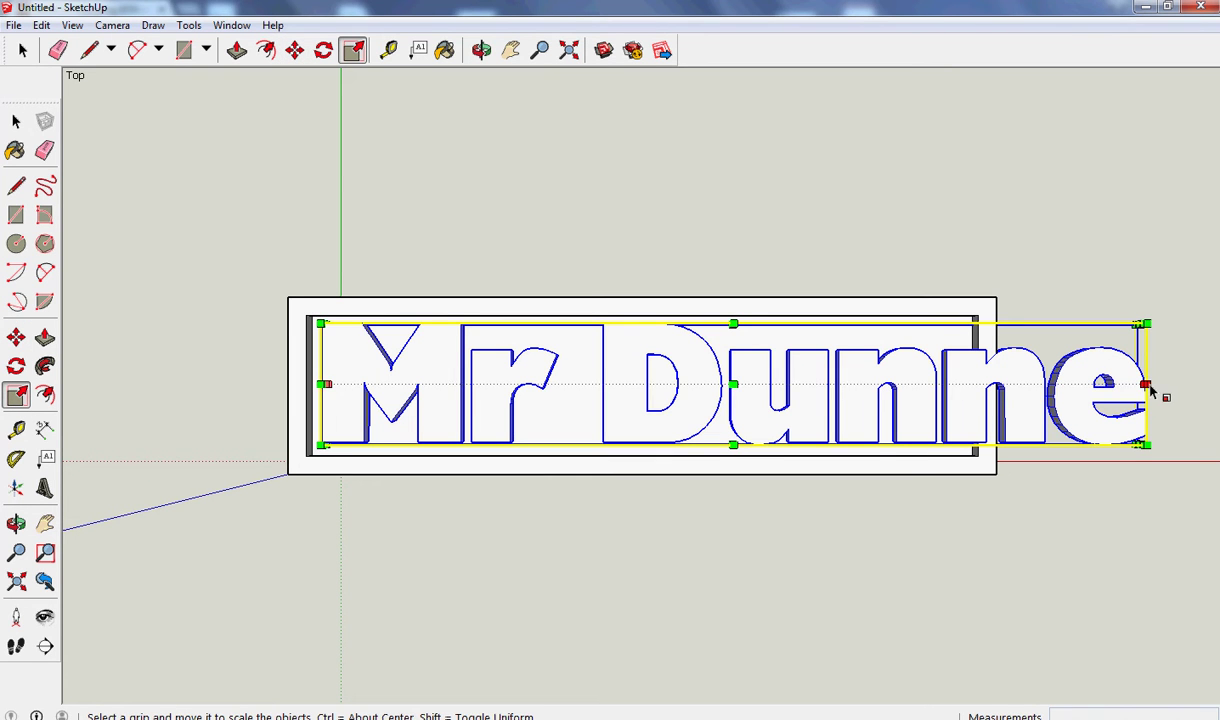
drag(1147, 386, 970, 390)
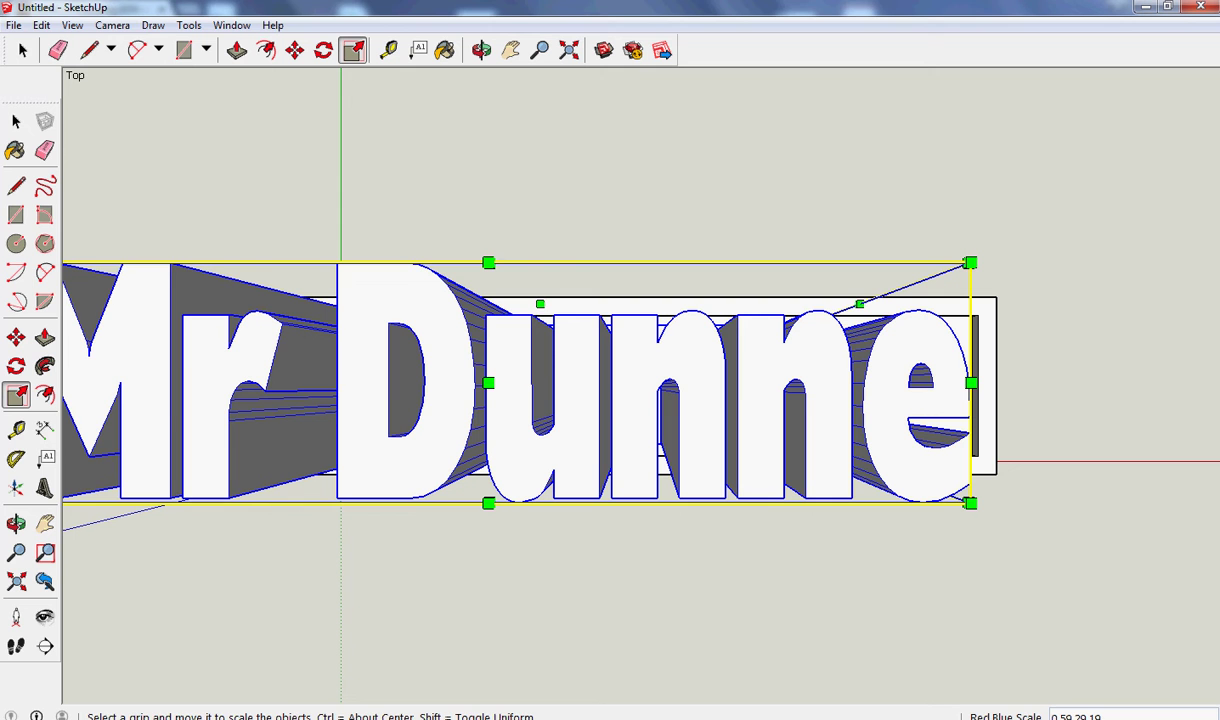
click(16, 523)
drag(298, 604, 455, 468)
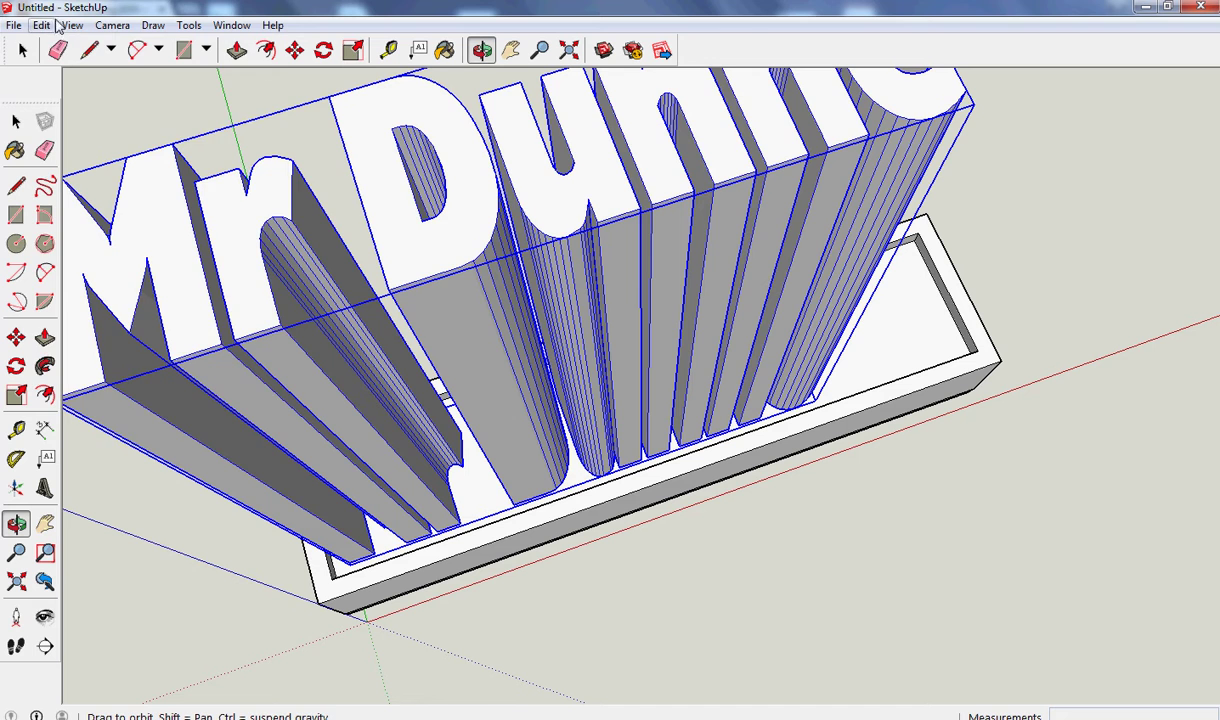
Undo the oversized scaling, switch to Front view and orbit to look onto the top.
click(41, 25)
click(75, 44)
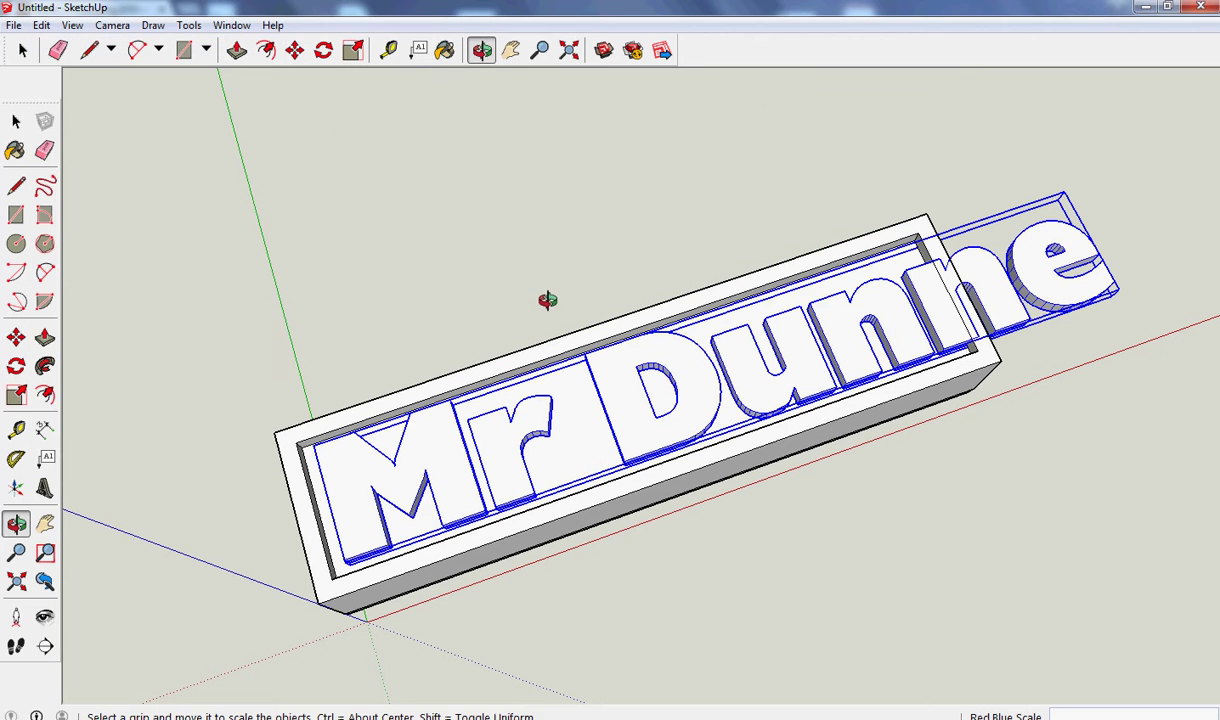
click(112, 25)
mouse_move(220, 86)
click(375, 119)
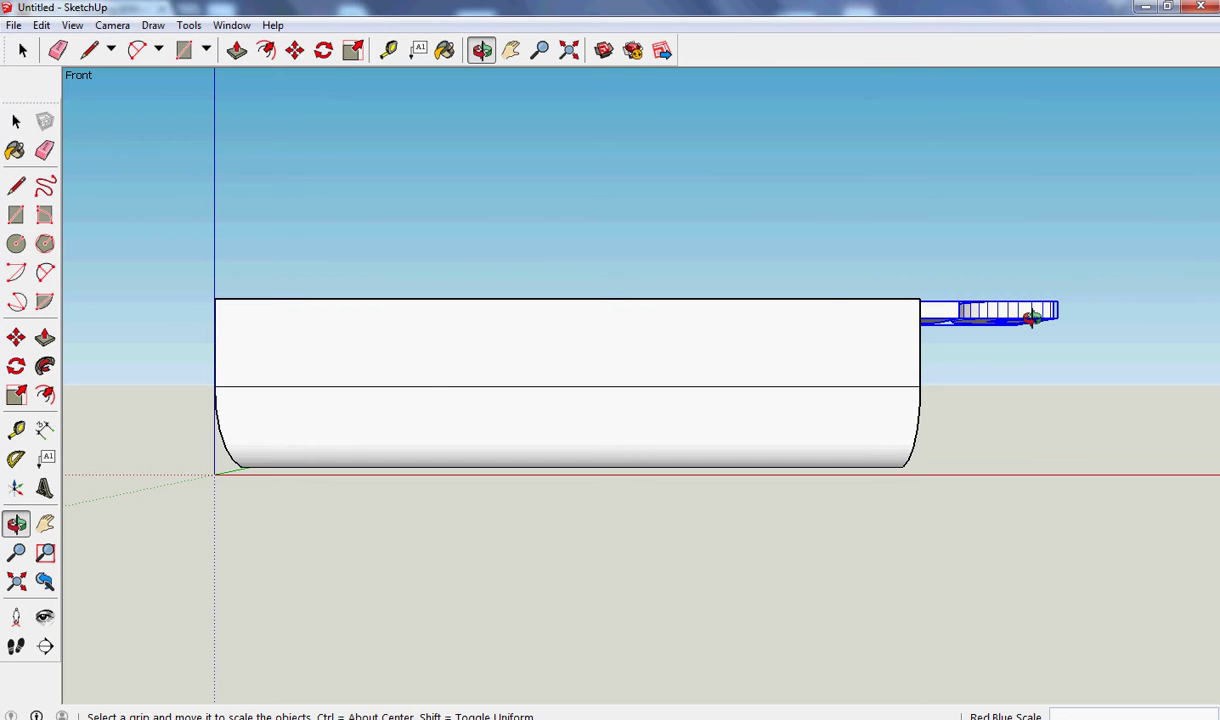
drag(392, 404, 400, 493)
Scale the lettering down so its tops sit roughly level with the recess rim.
click(16, 395)
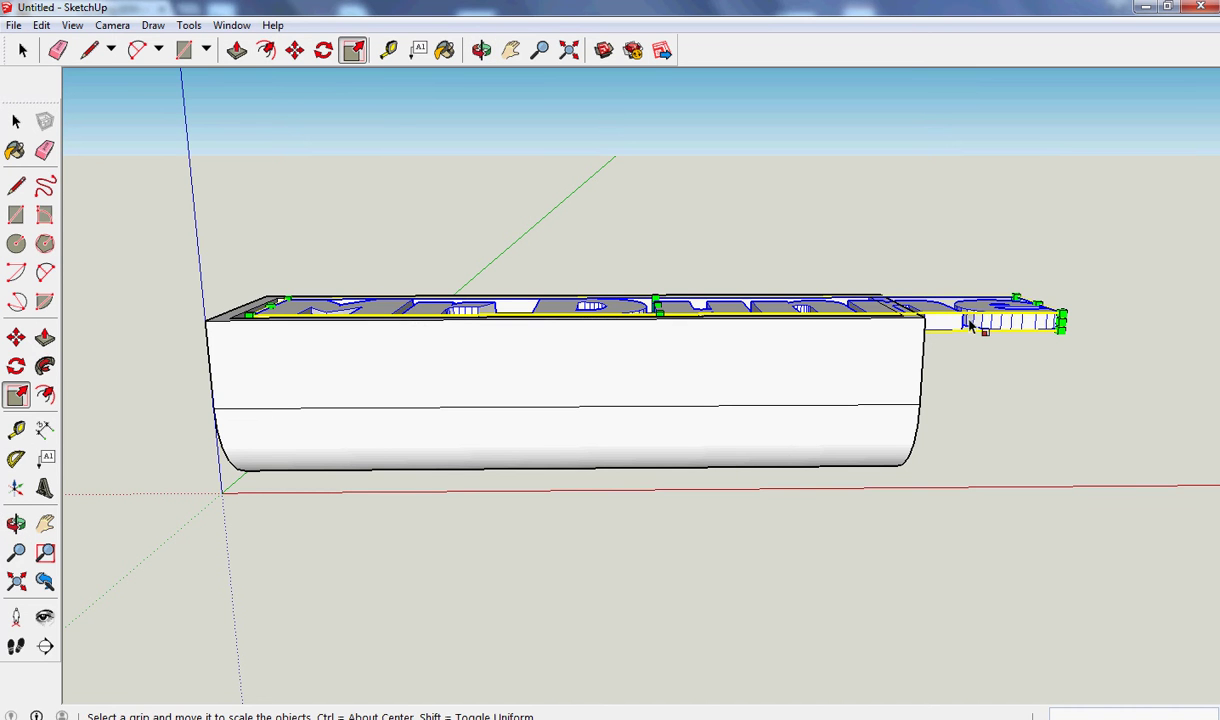
drag(1038, 308, 864, 308)
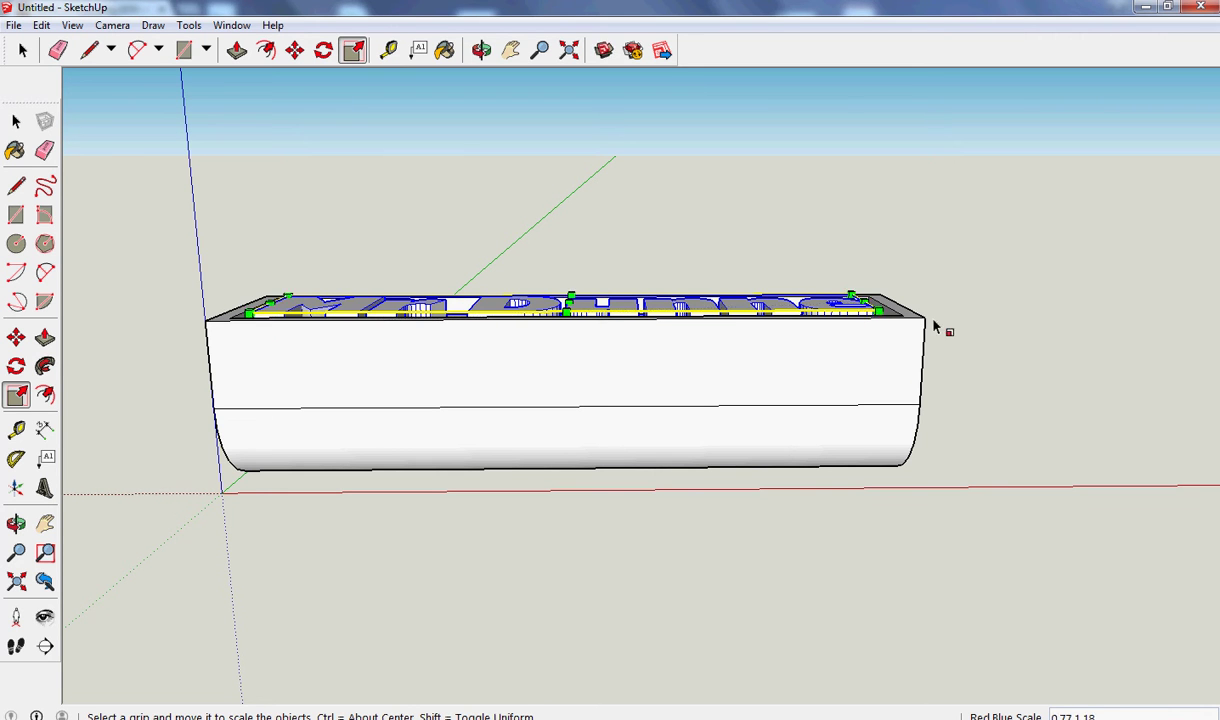
click(112, 25)
mouse_move(224, 86)
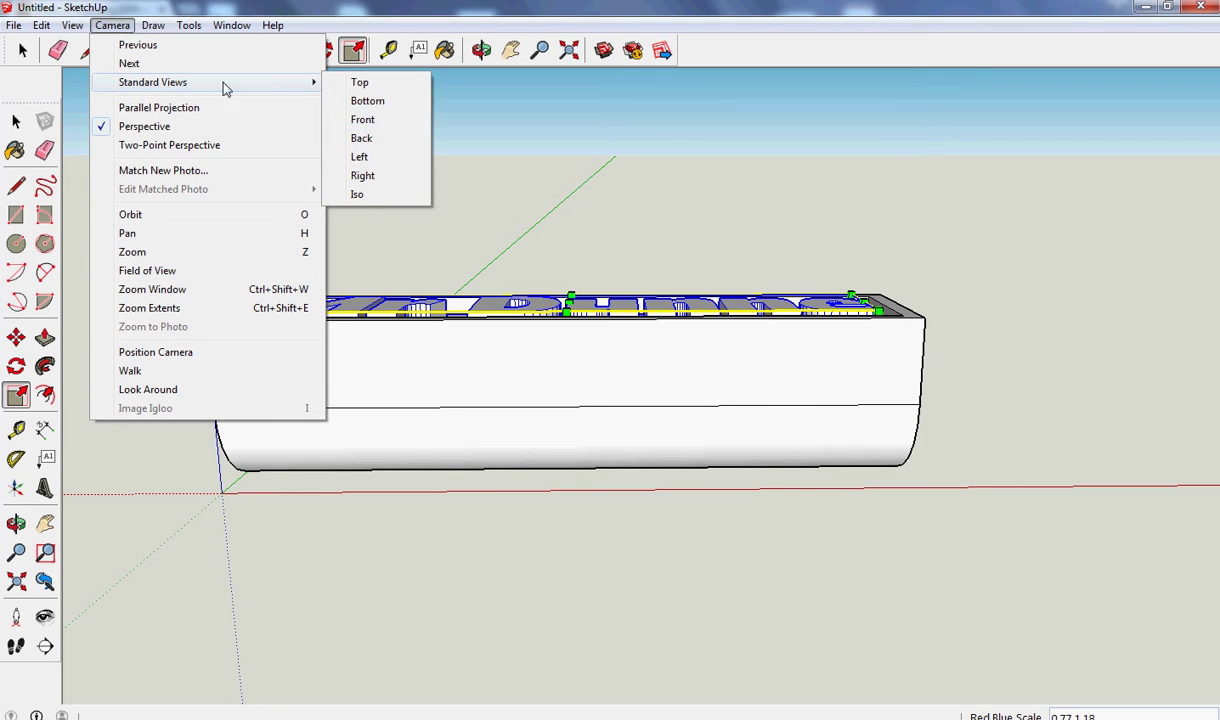
click(365, 121)
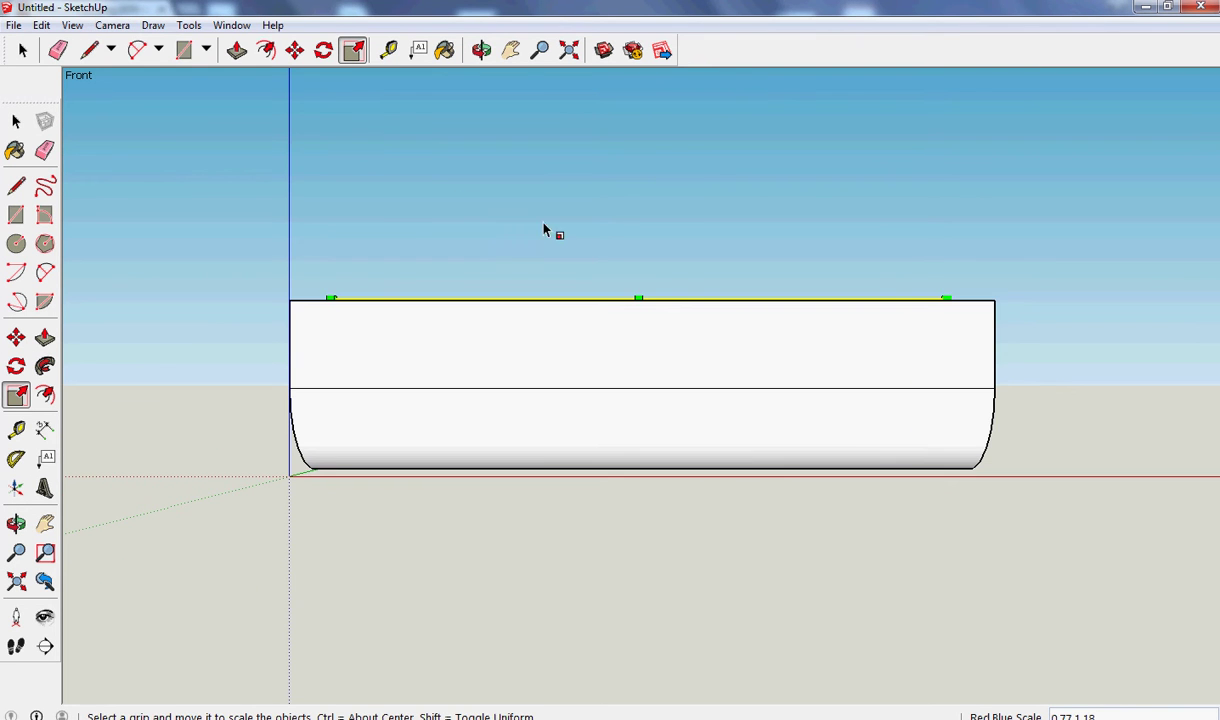
click(16, 121)
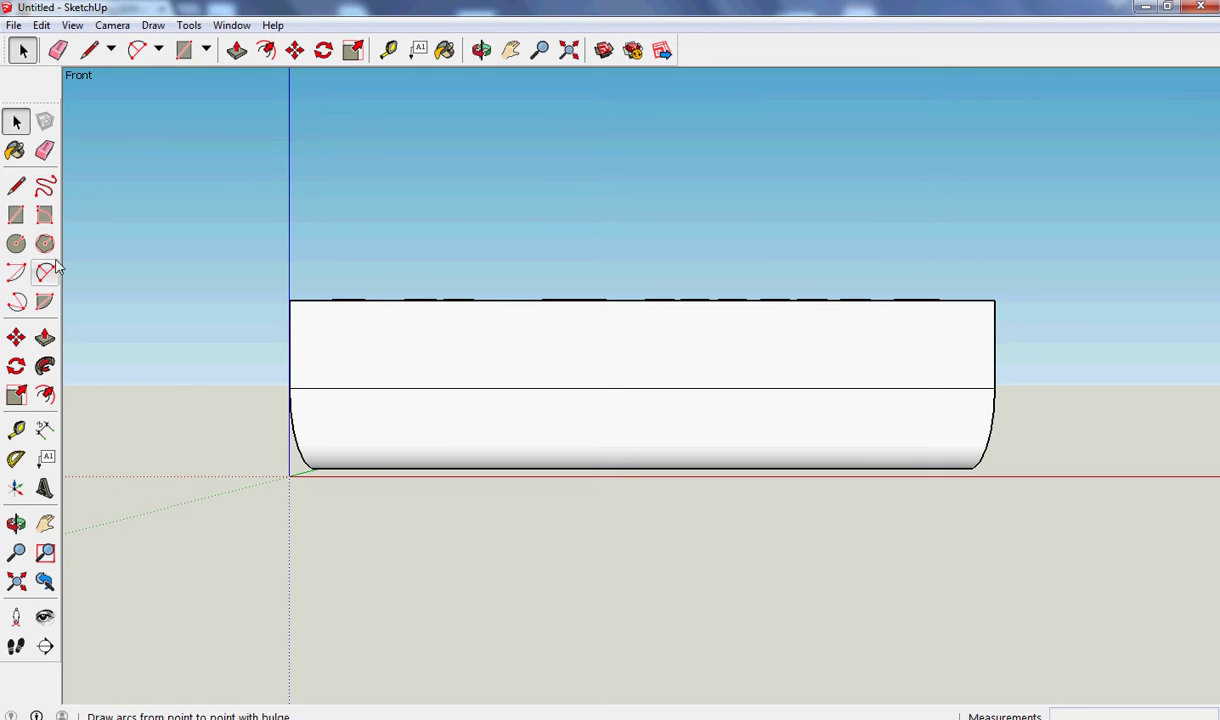
Orbit to face the sign, then undo the last scaling and the 3D text placement.
click(16, 522)
drag(600, 470, 660, 490)
drag(799, 478, 565, 337)
drag(630, 397, 640, 312)
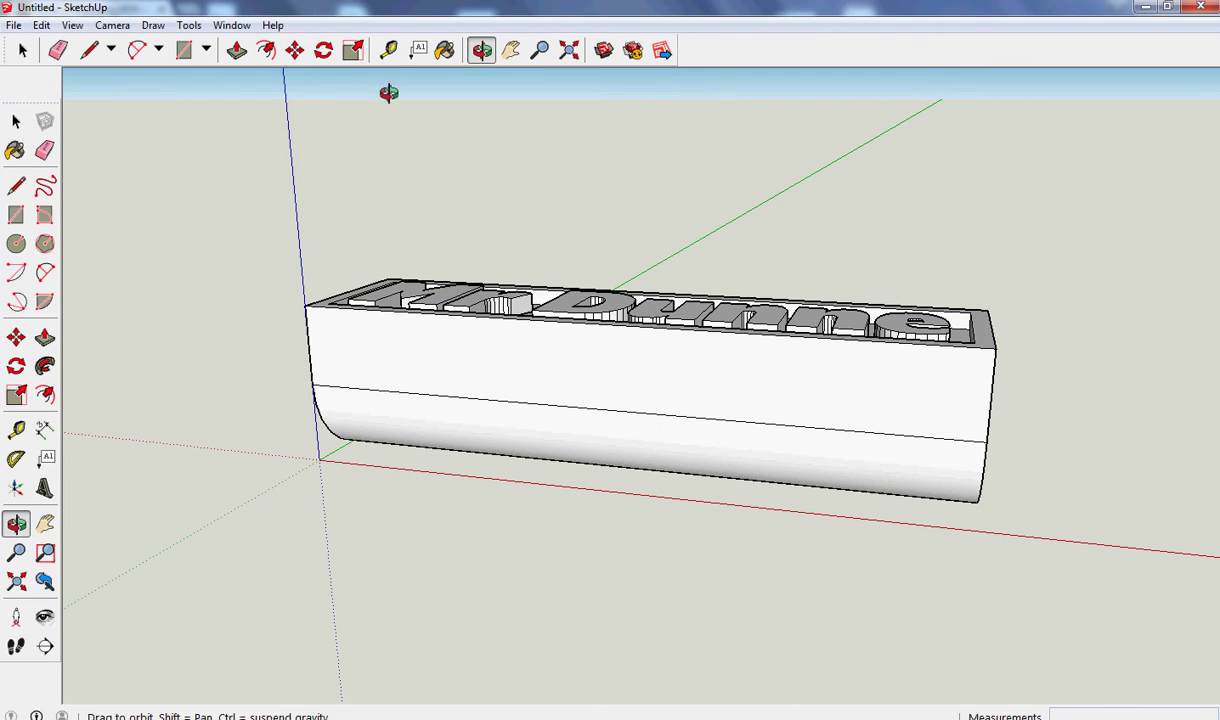
click(41, 25)
click(62, 43)
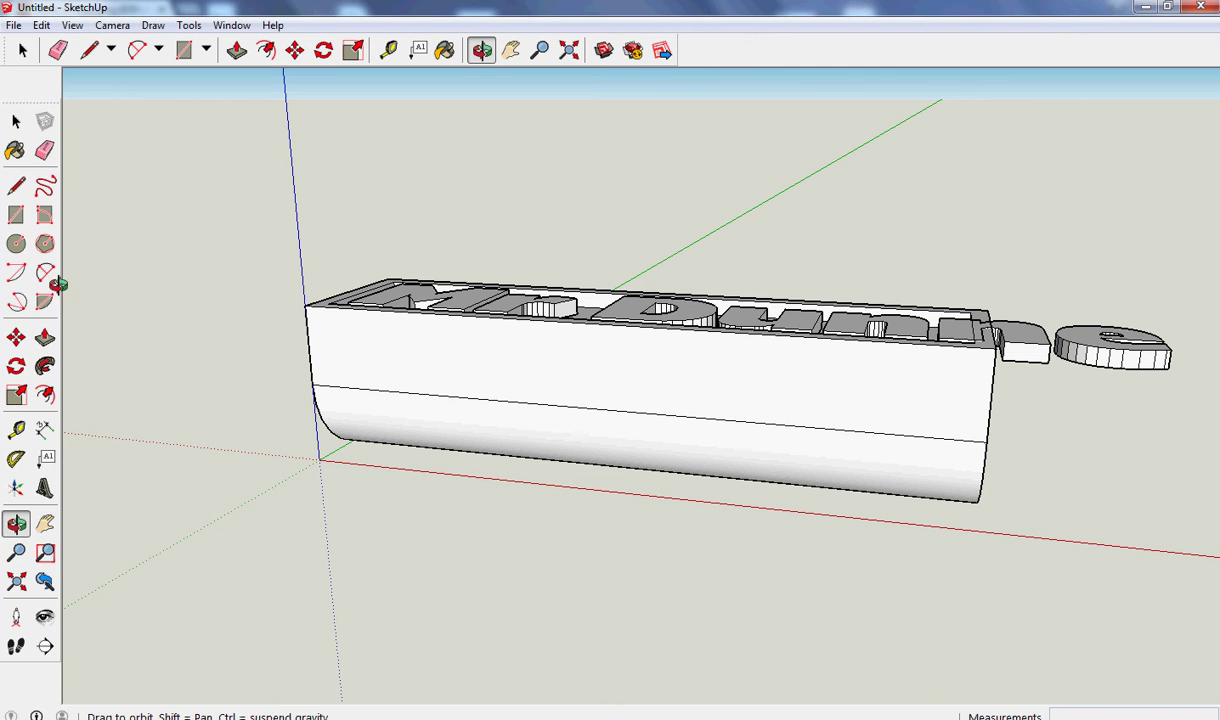
click(41, 25)
click(60, 44)
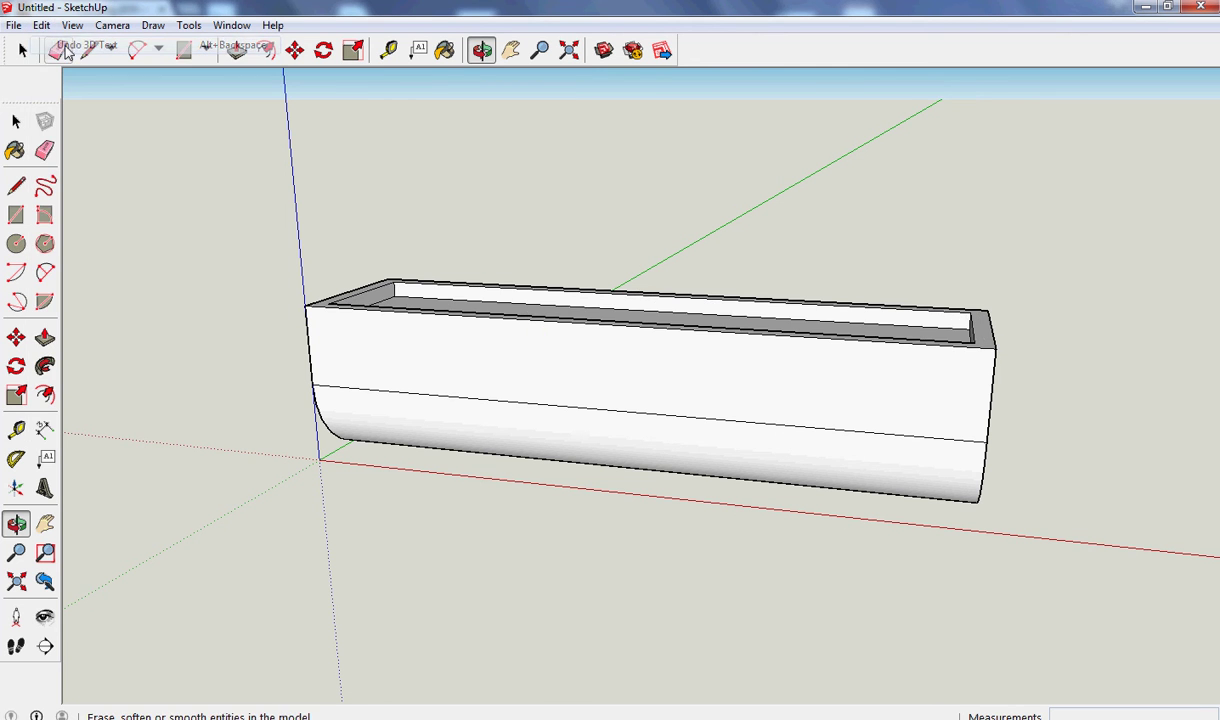
Create 3D text 'Mr Dunne' in the Basic Sans Heavy SF font and pick it up for placing.
click(44, 488)
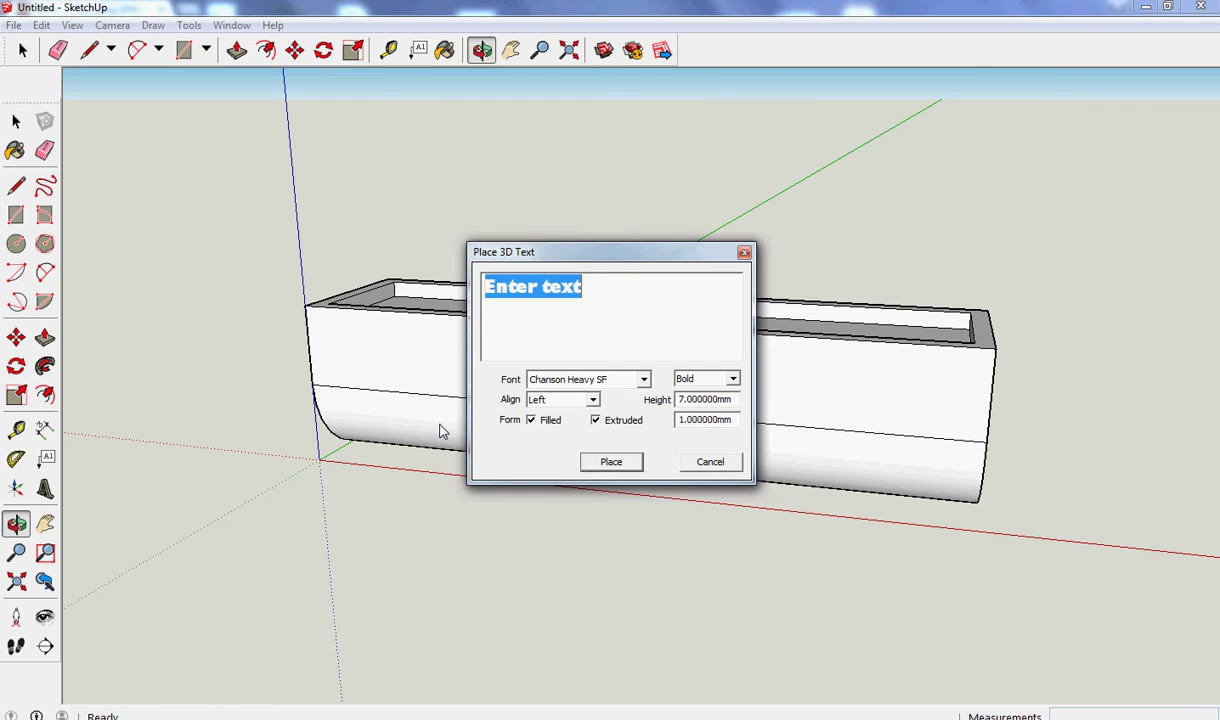
click(645, 381)
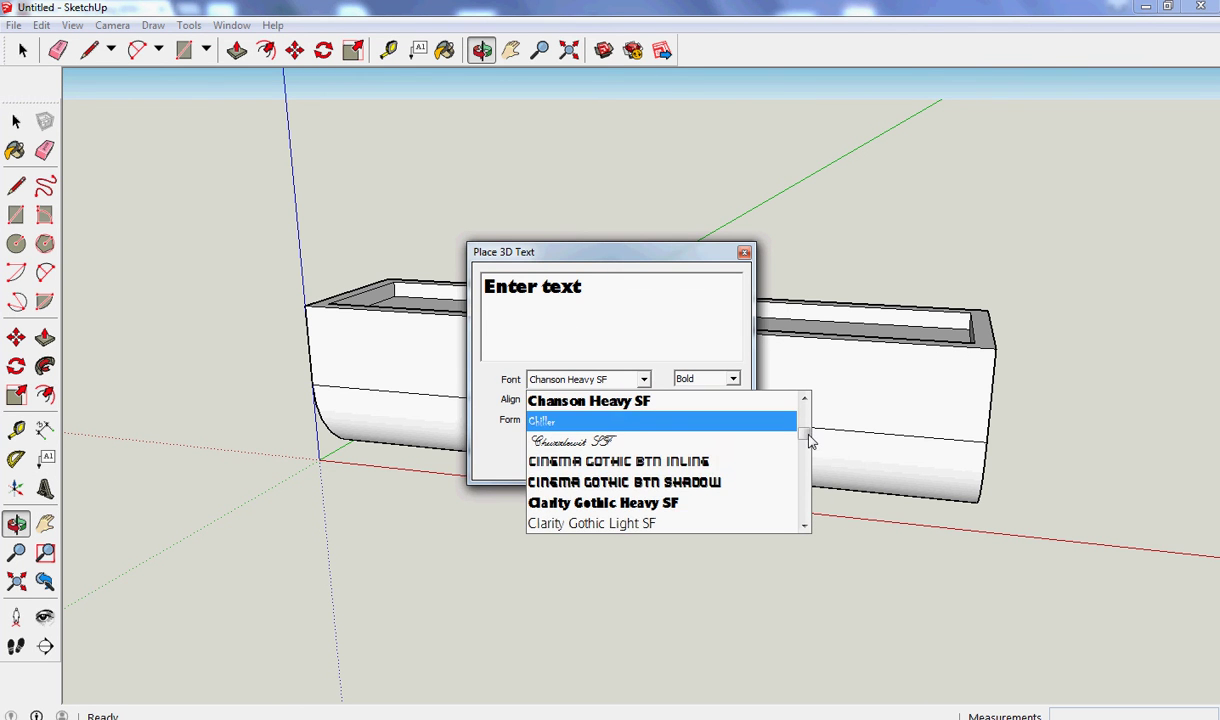
drag(810, 441, 810, 428)
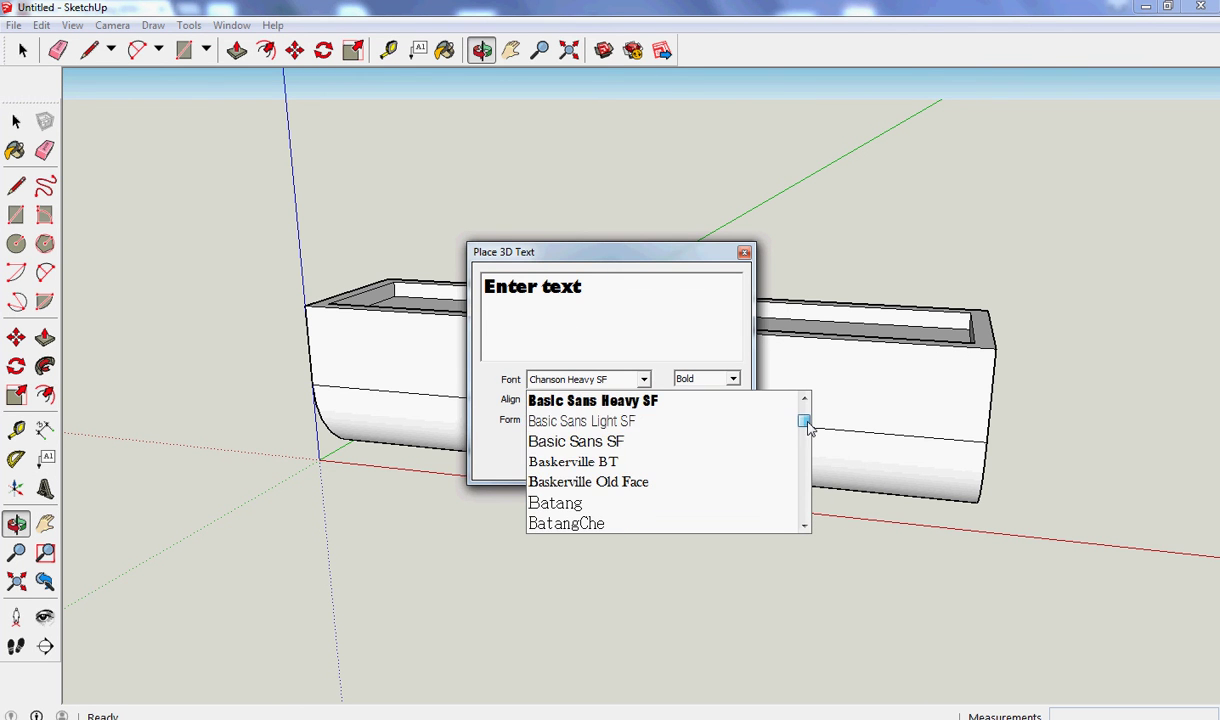
click(675, 400)
click(569, 277)
text(Mr Dunne)
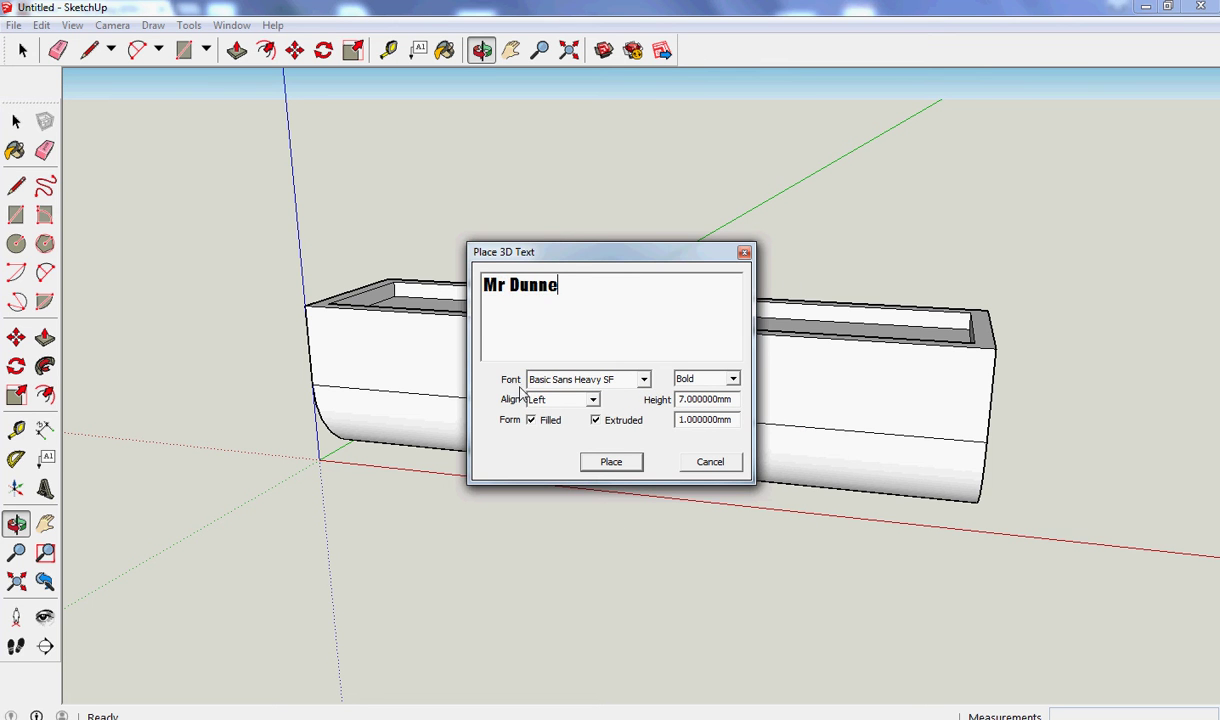
click(610, 462)
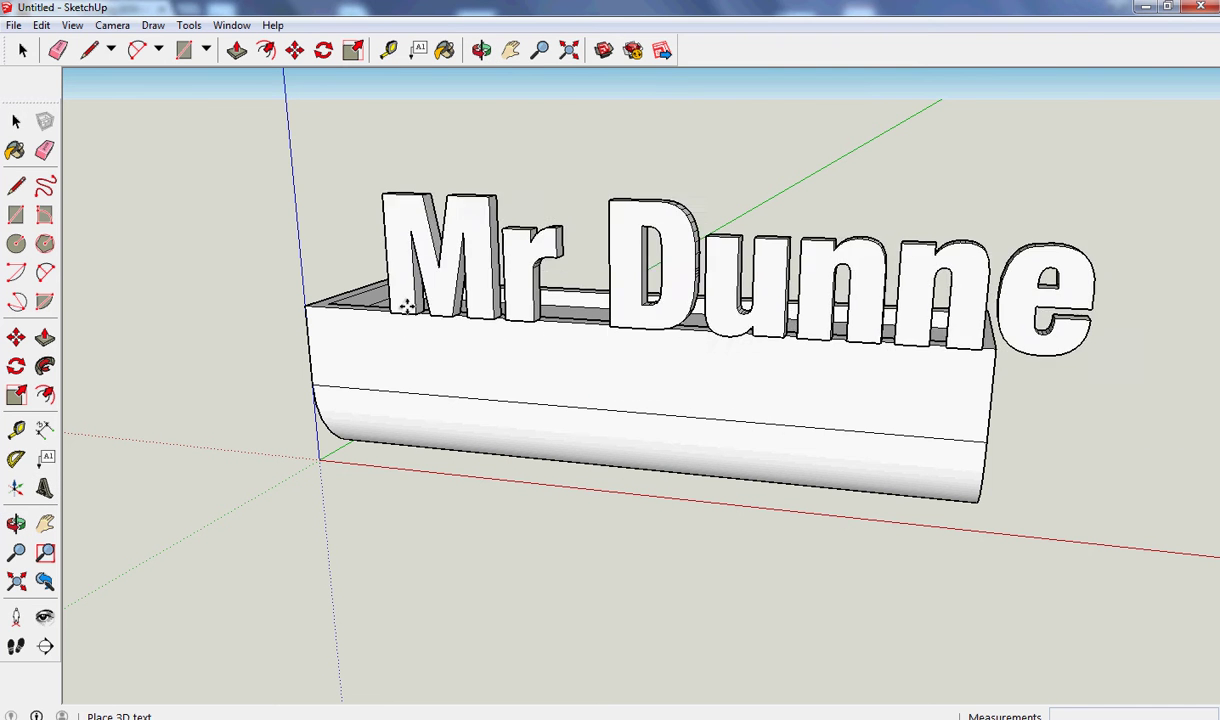
Switch the camera to the standard Top view to look straight down on the block.
click(112, 25)
mouse_move(150, 83)
click(357, 79)
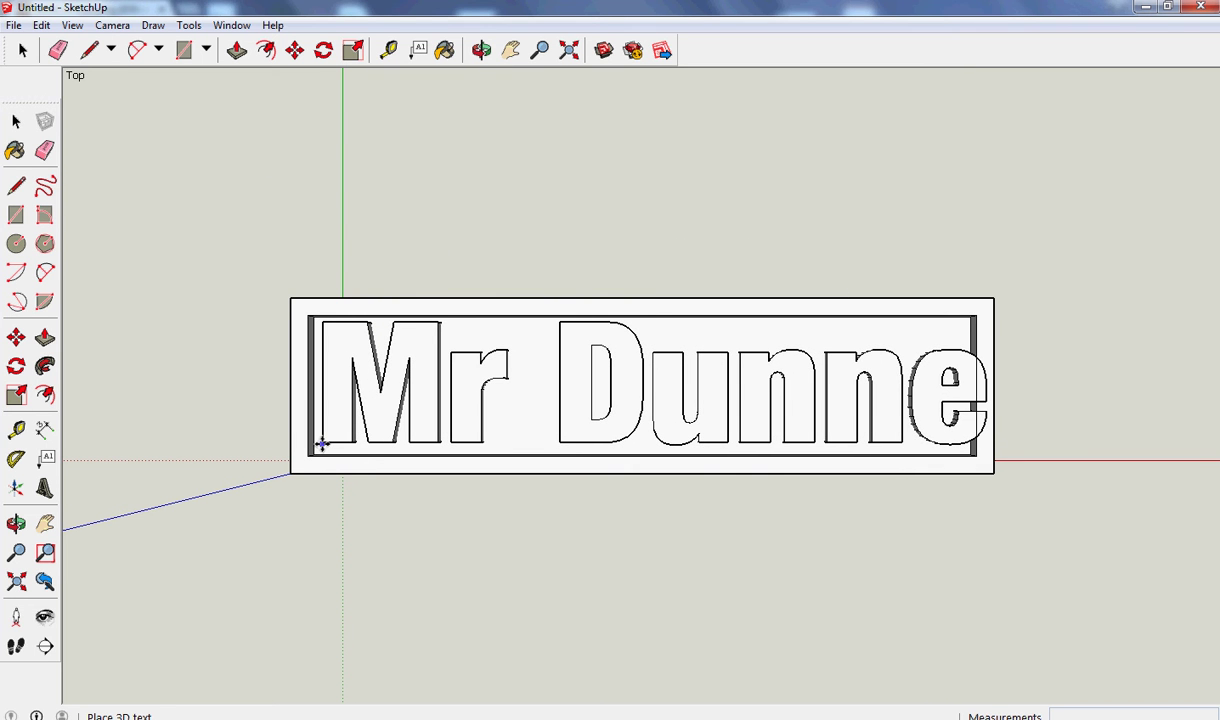
Place the Mr Dunne text on the block, then undo the placement.
click(320, 444)
click(294, 49)
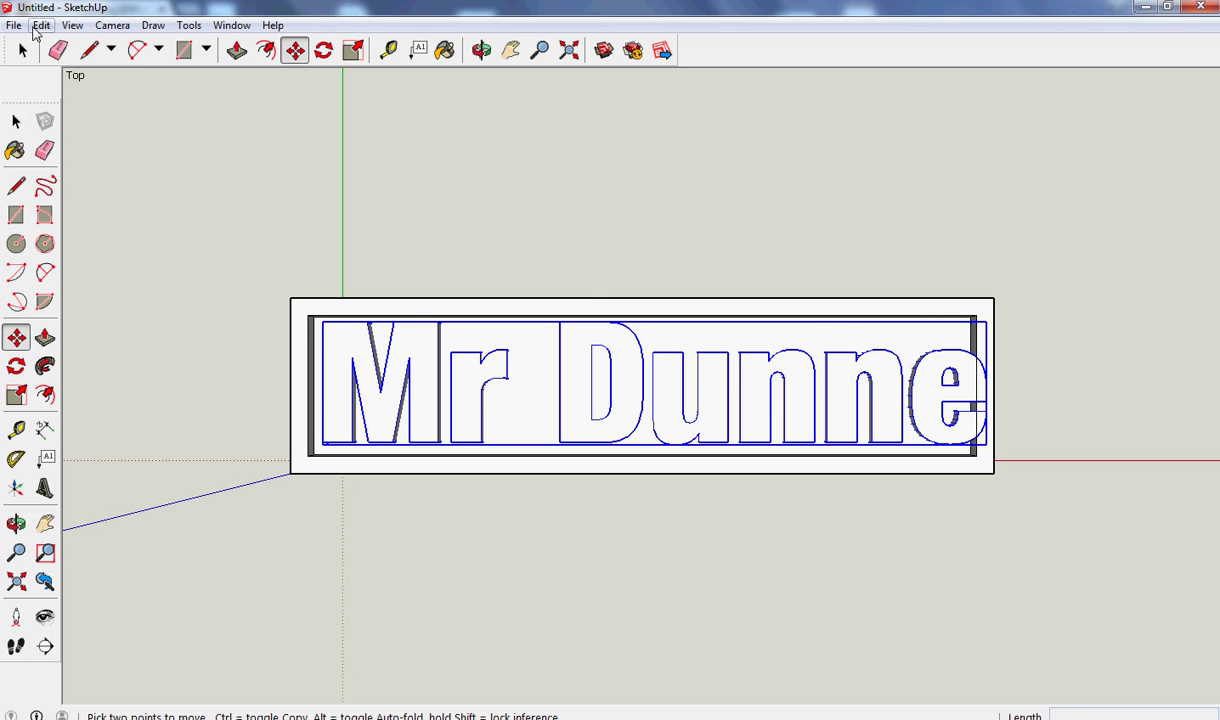
click(41, 25)
click(55, 45)
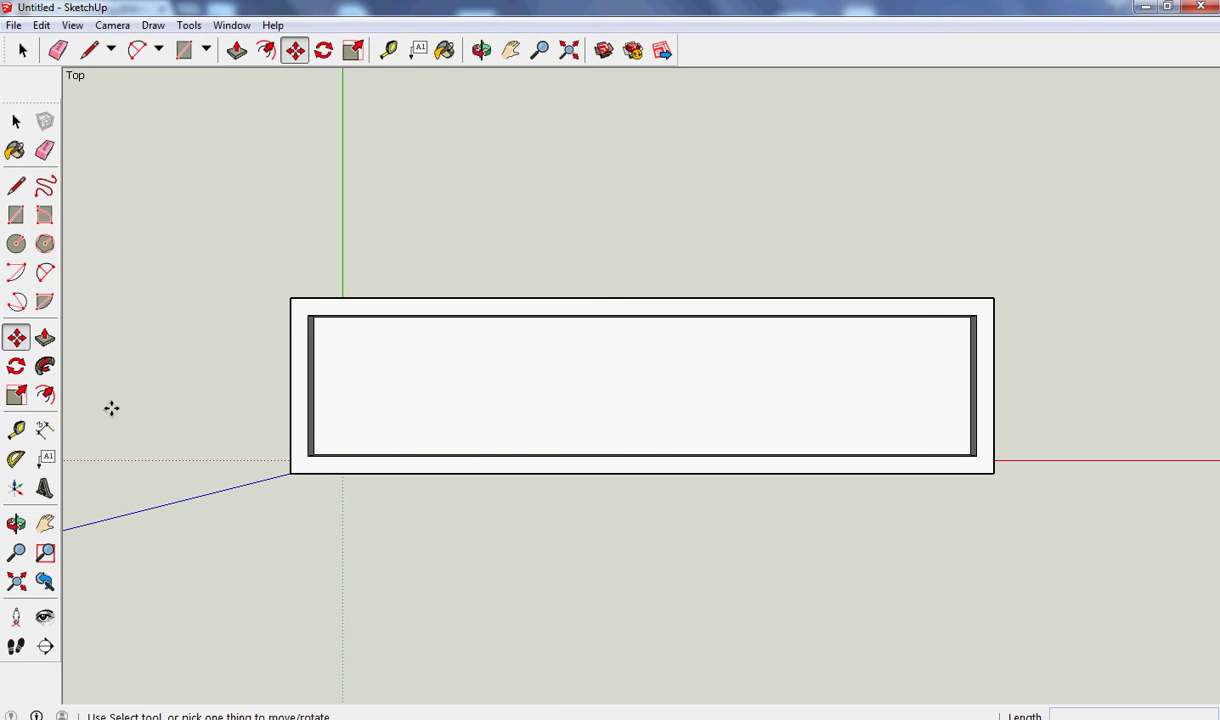
Recreate the Mr Dunne 3D text with a height of 6 mm.
click(44, 488)
text(Mr Dunne)
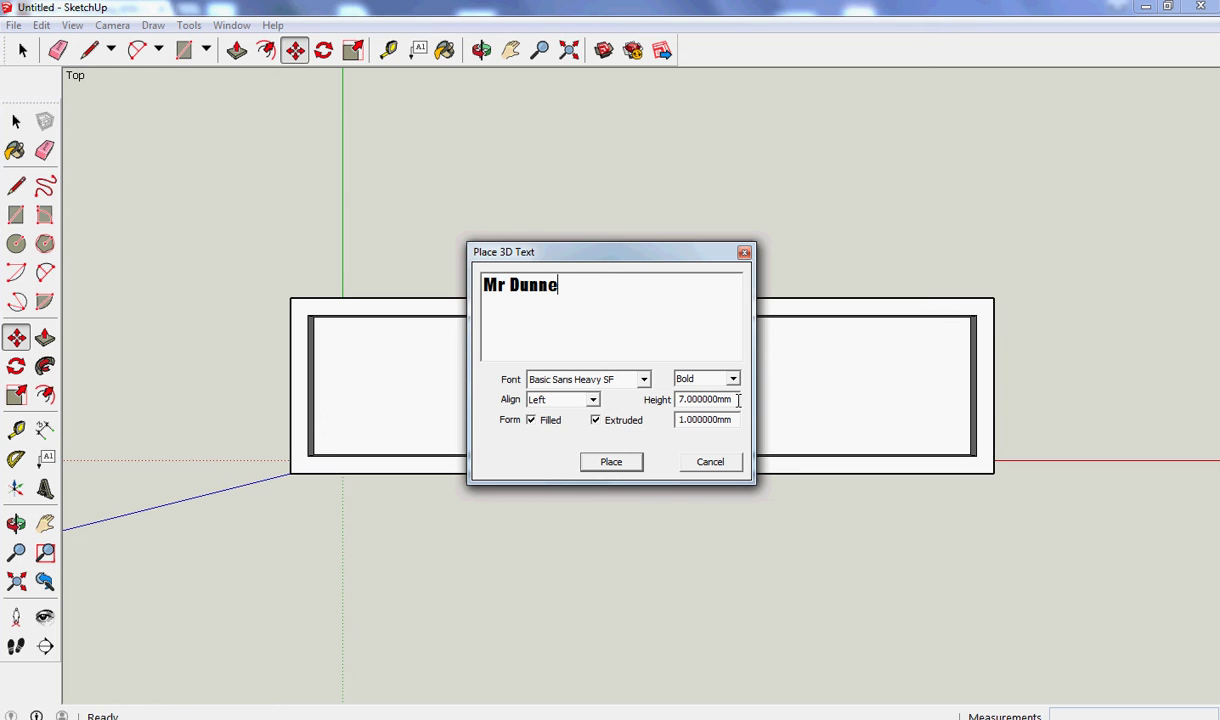
drag(738, 399, 632, 404)
text(605)
click(627, 466)
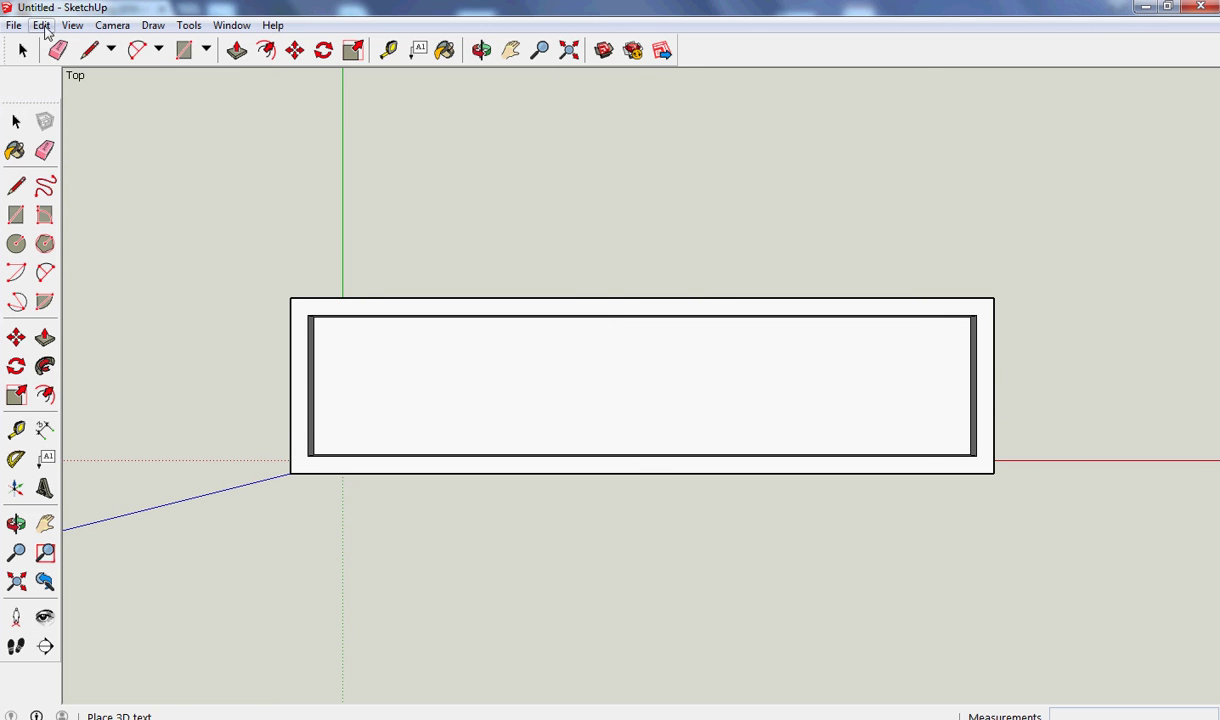
Undo the 6 mm text and the inner offset, then redo the 1 mm offset outline.
click(41, 25)
click(50, 42)
click(41, 25)
click(50, 43)
click(41, 25)
click(60, 63)
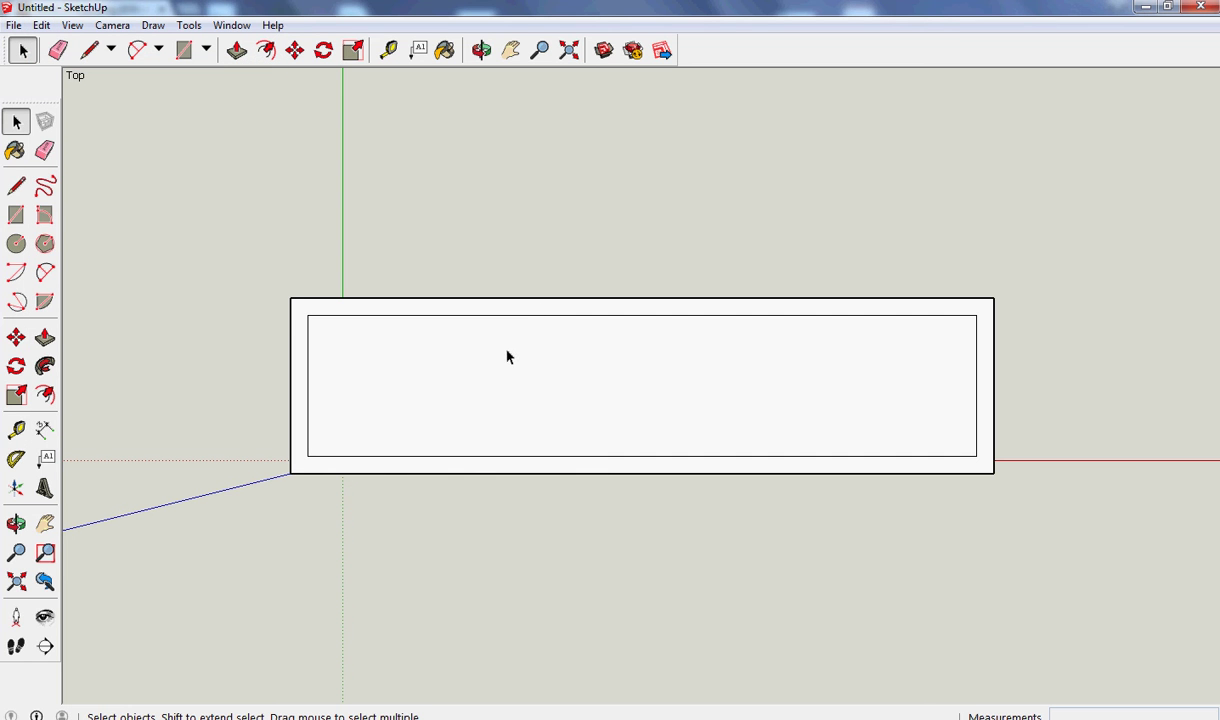